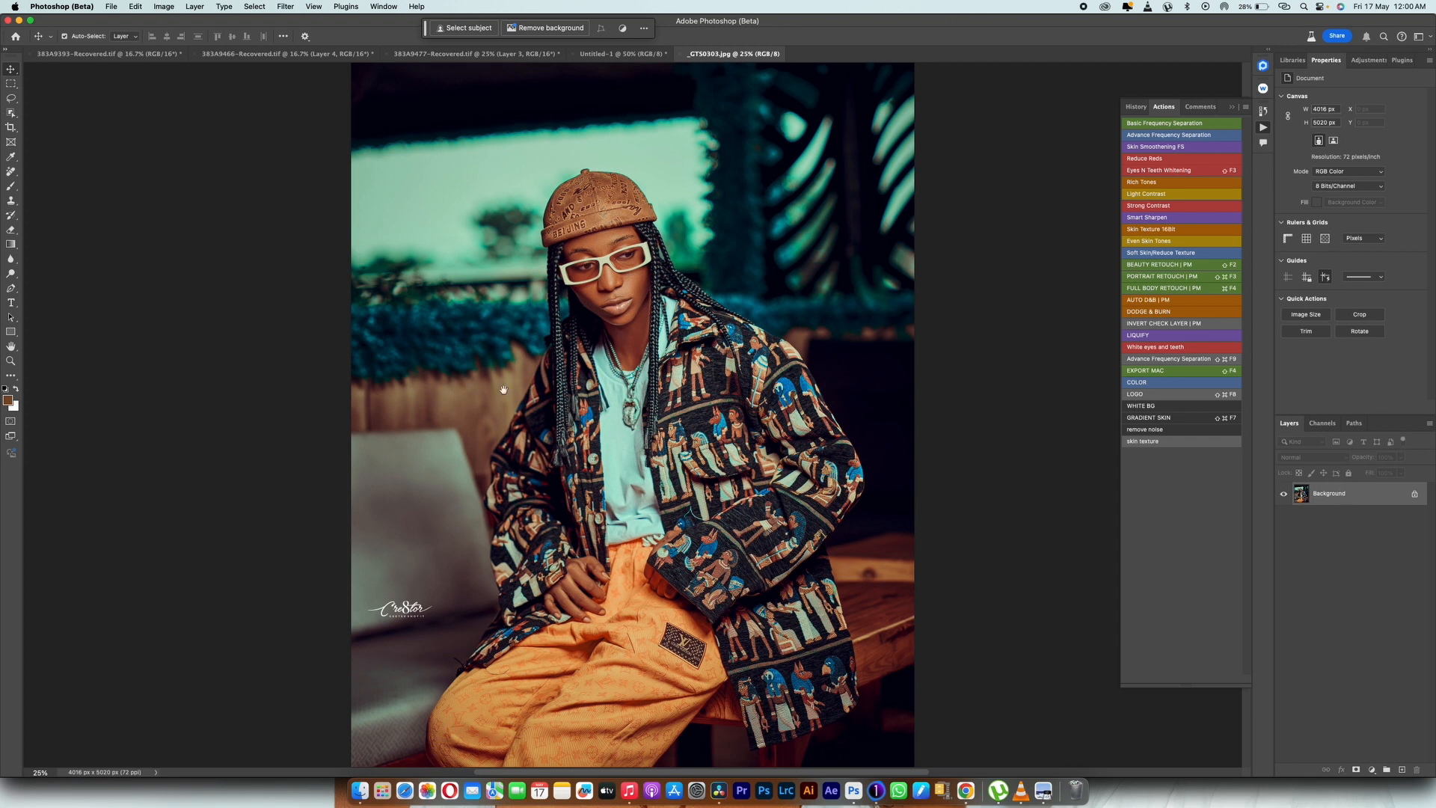
scroll(486, 426, "right", 3)
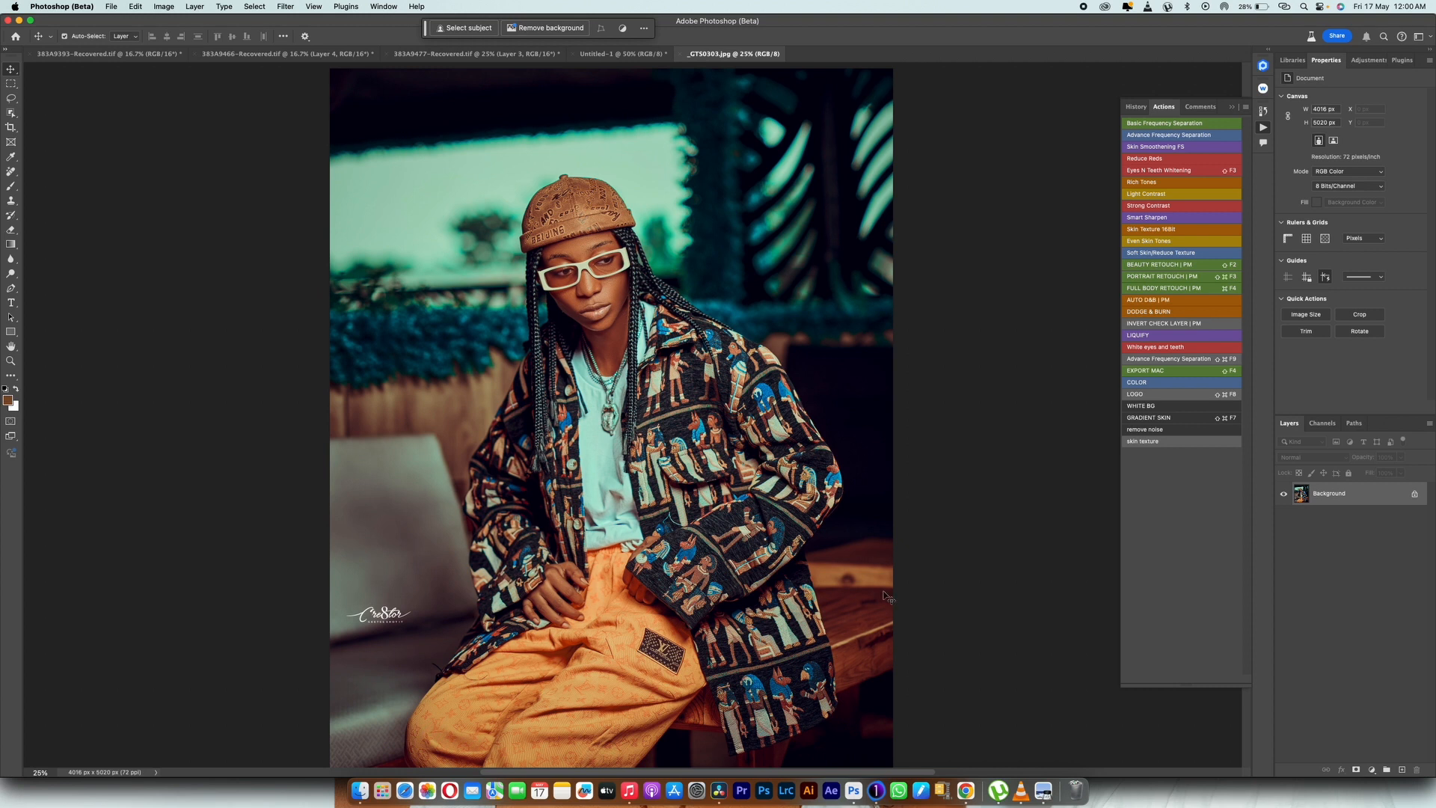
left_click(921, 790)
left_click(920, 790)
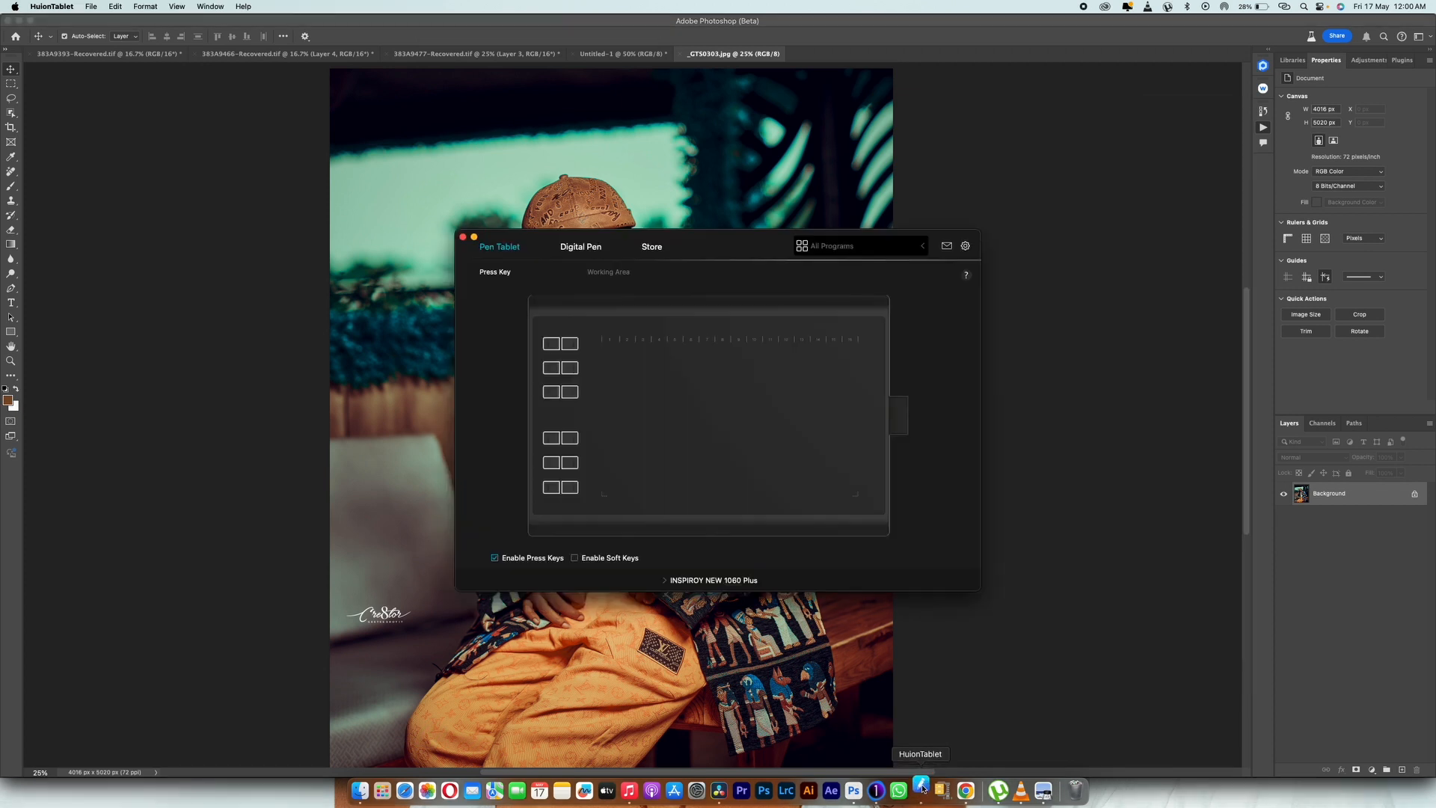
left_click(1326, 504)
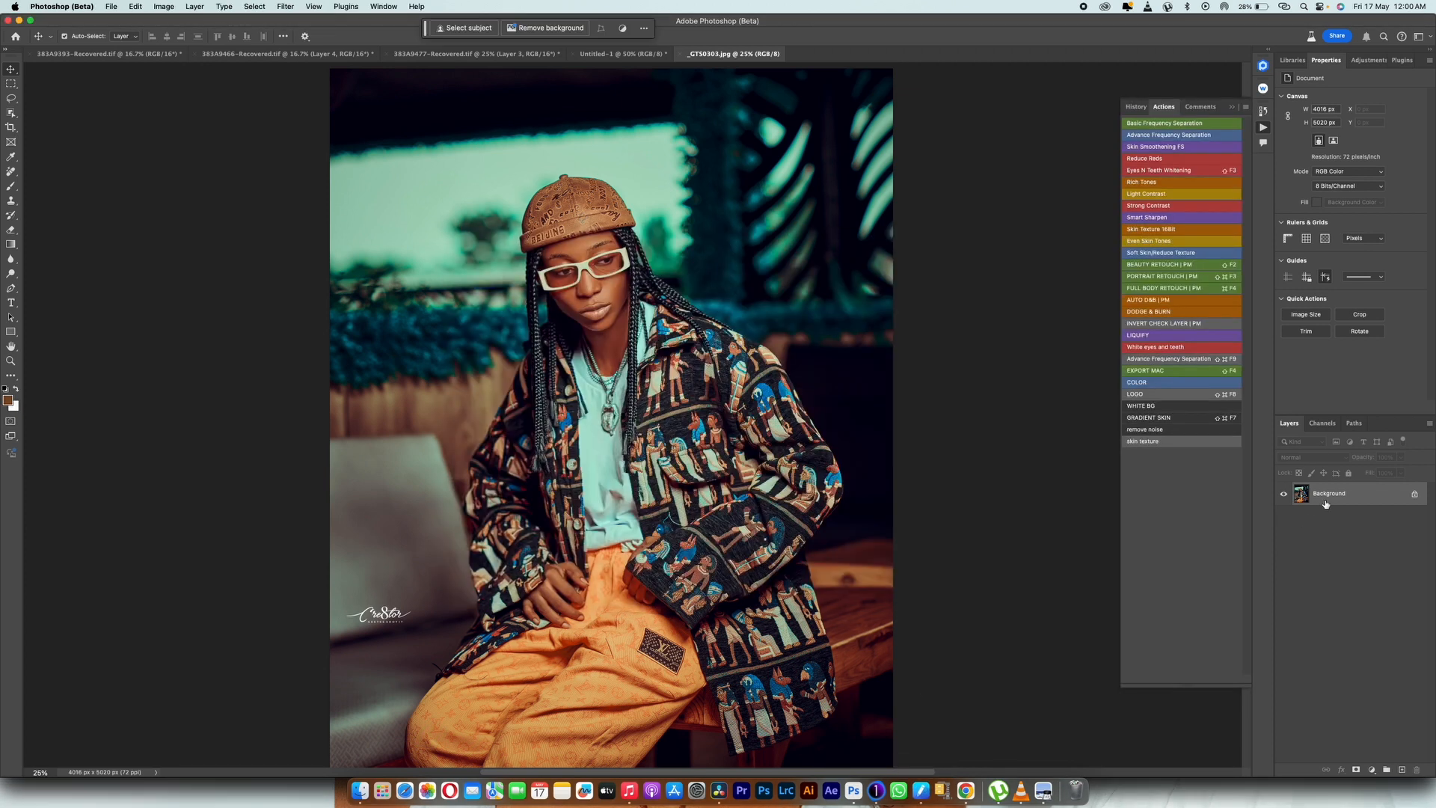
key("super+minus")
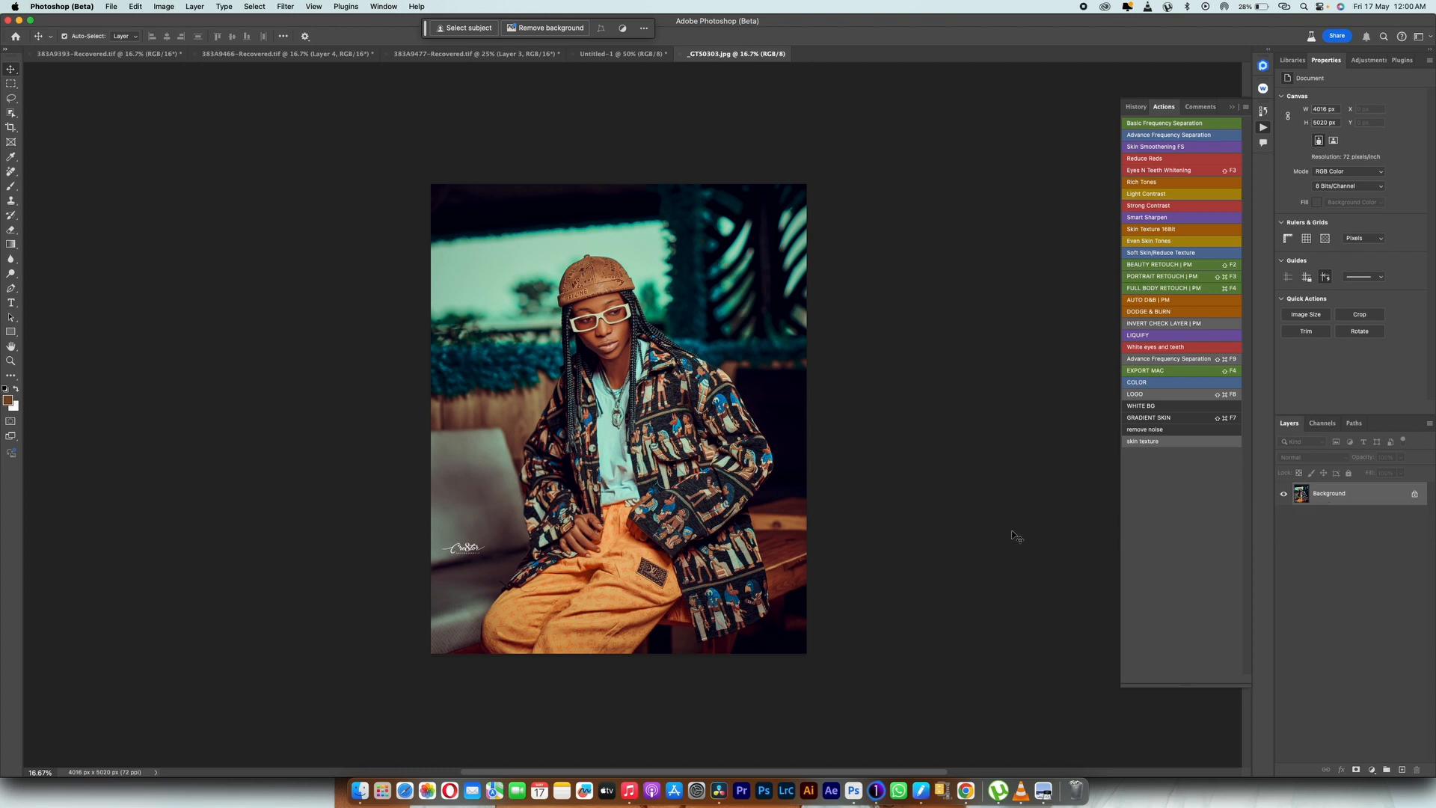
key("super+plus")
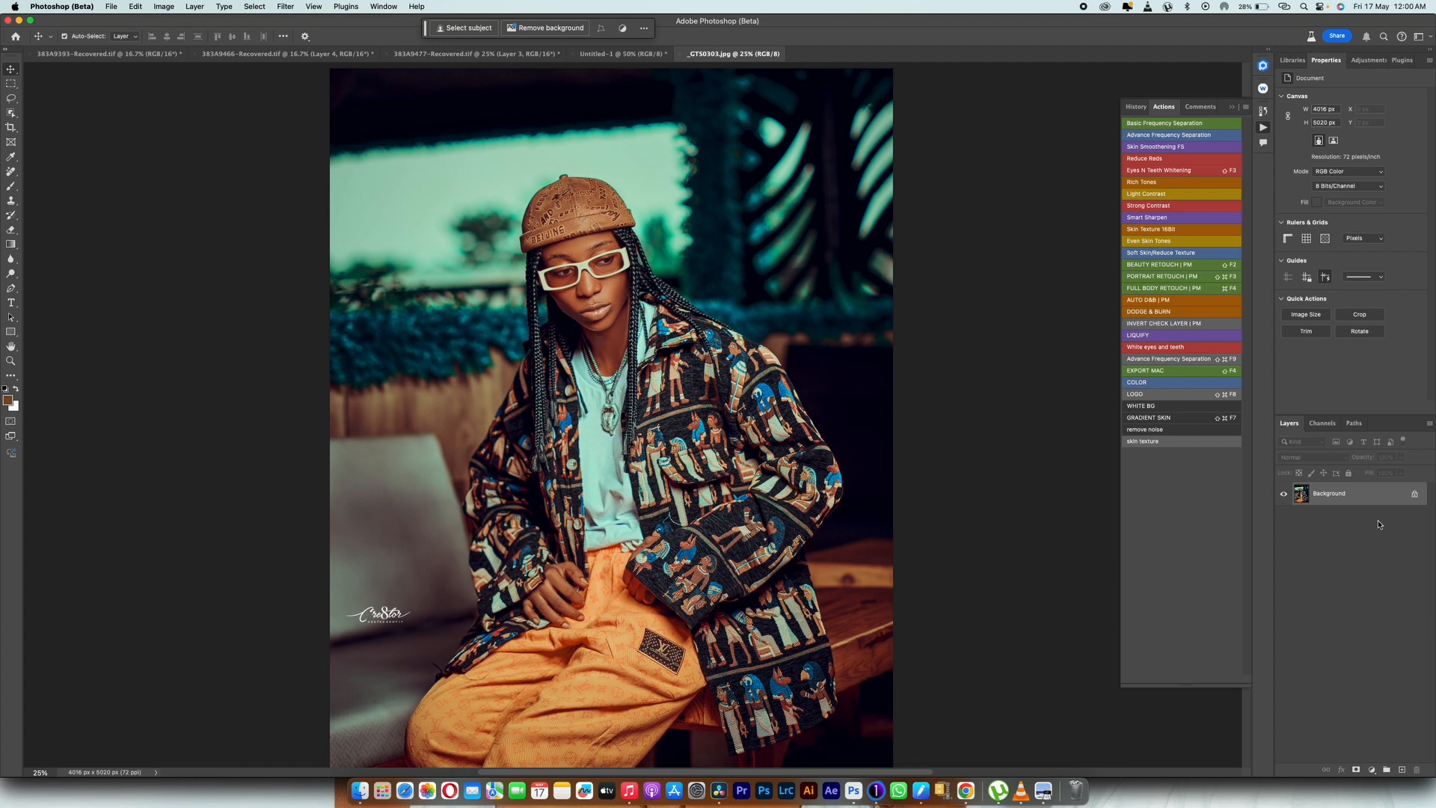
Duplicate the Background layer and enable Lens Blur on the copy with the Camera Raw Filter.
left_click_drag(1374, 504, 1398, 769)
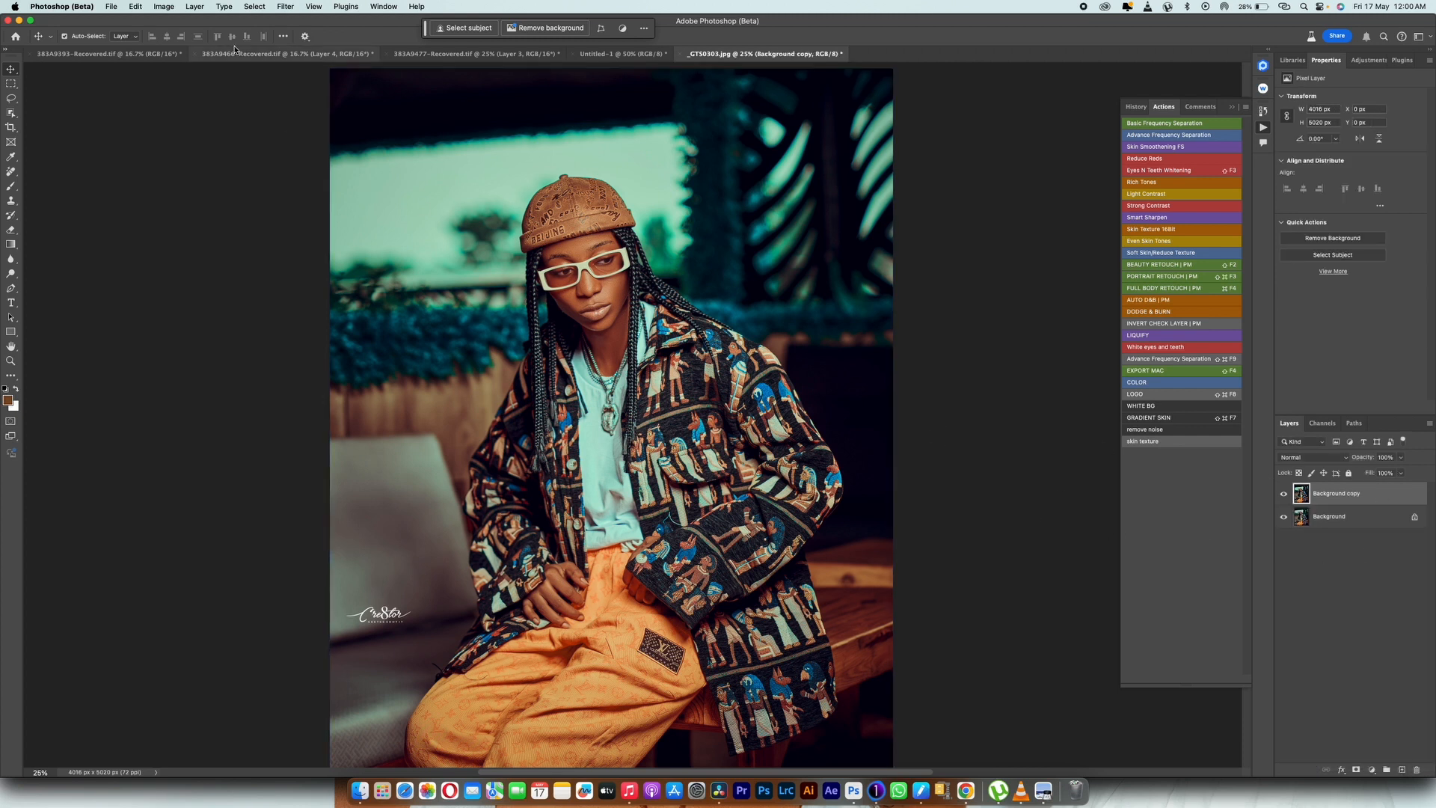
left_click(285, 7)
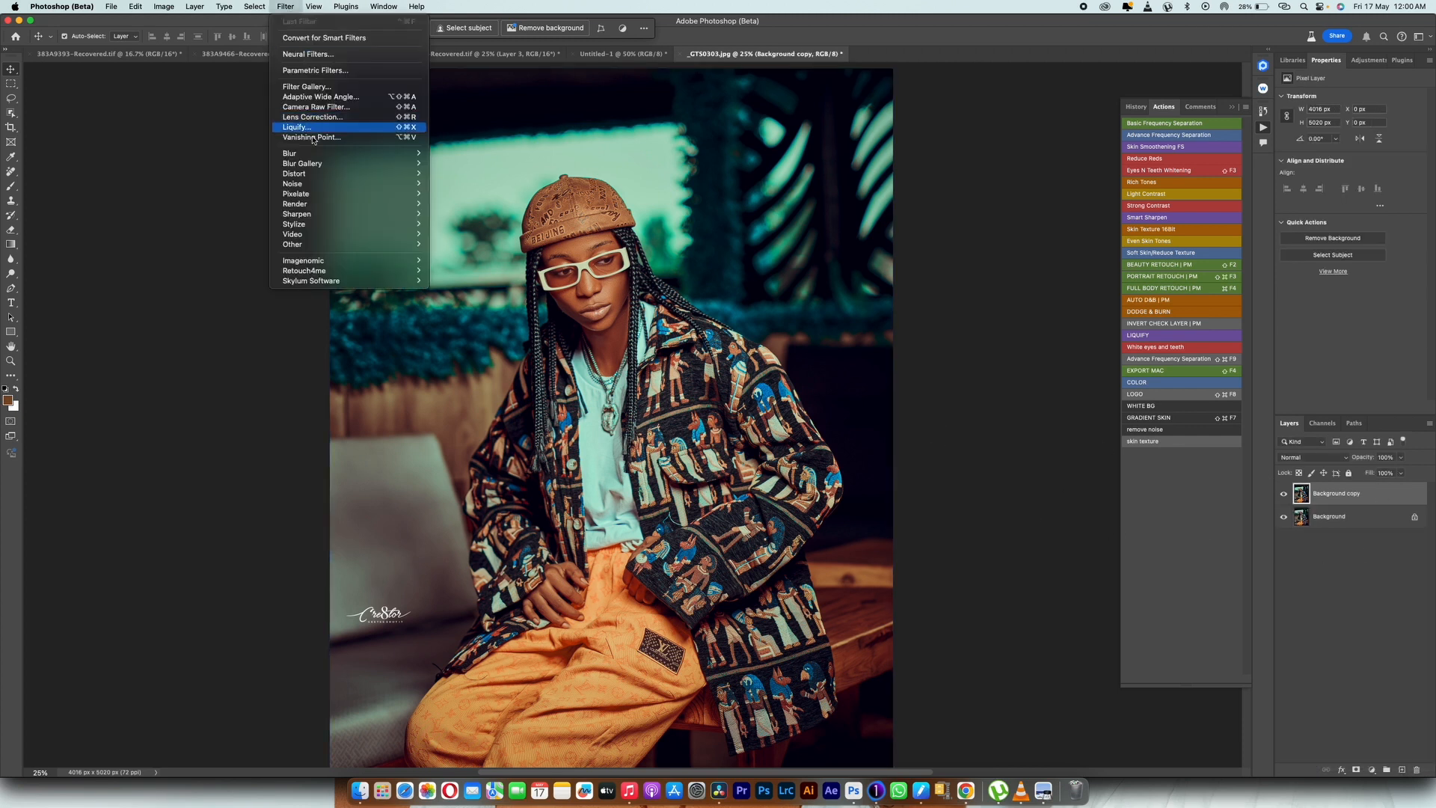
left_click(312, 107)
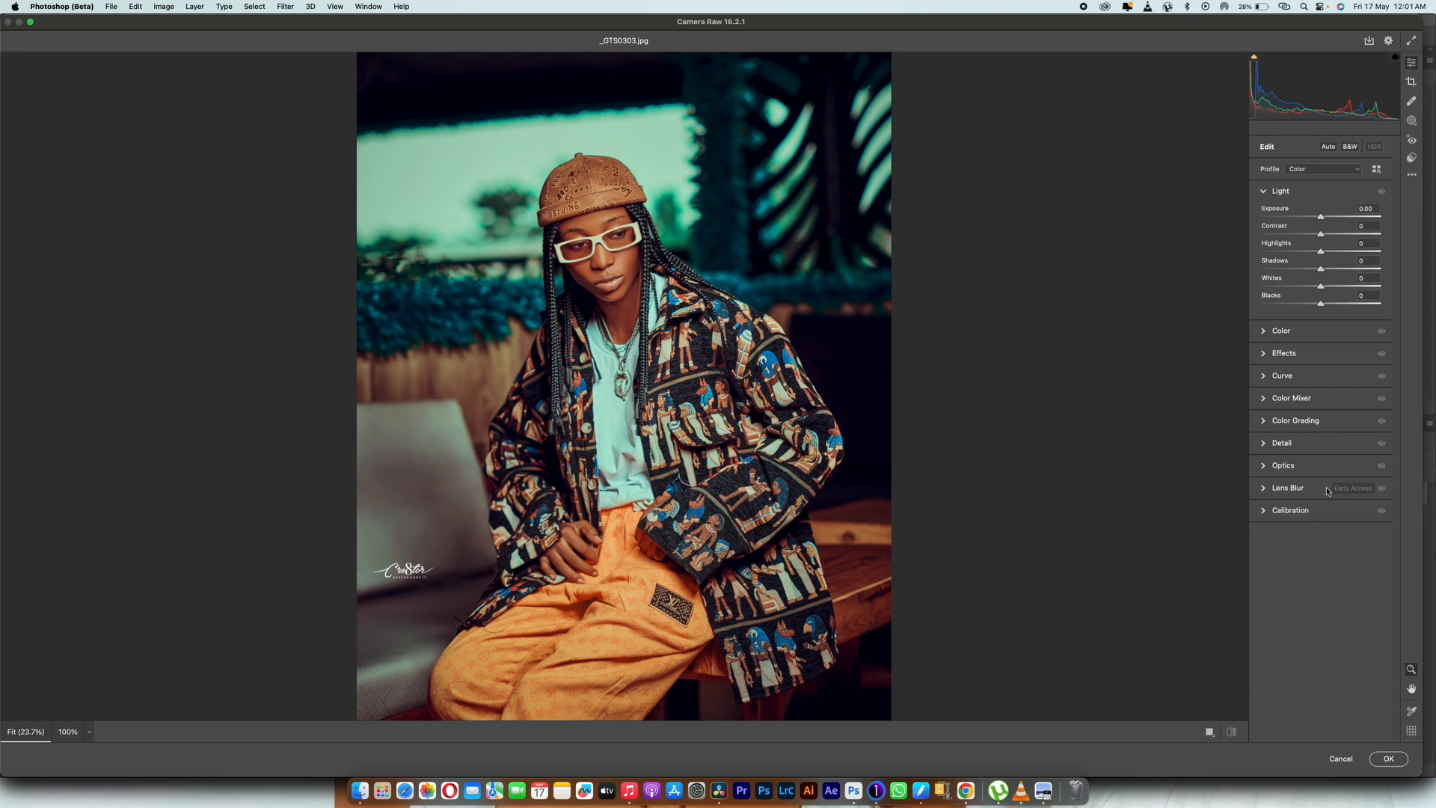
left_click(1263, 490)
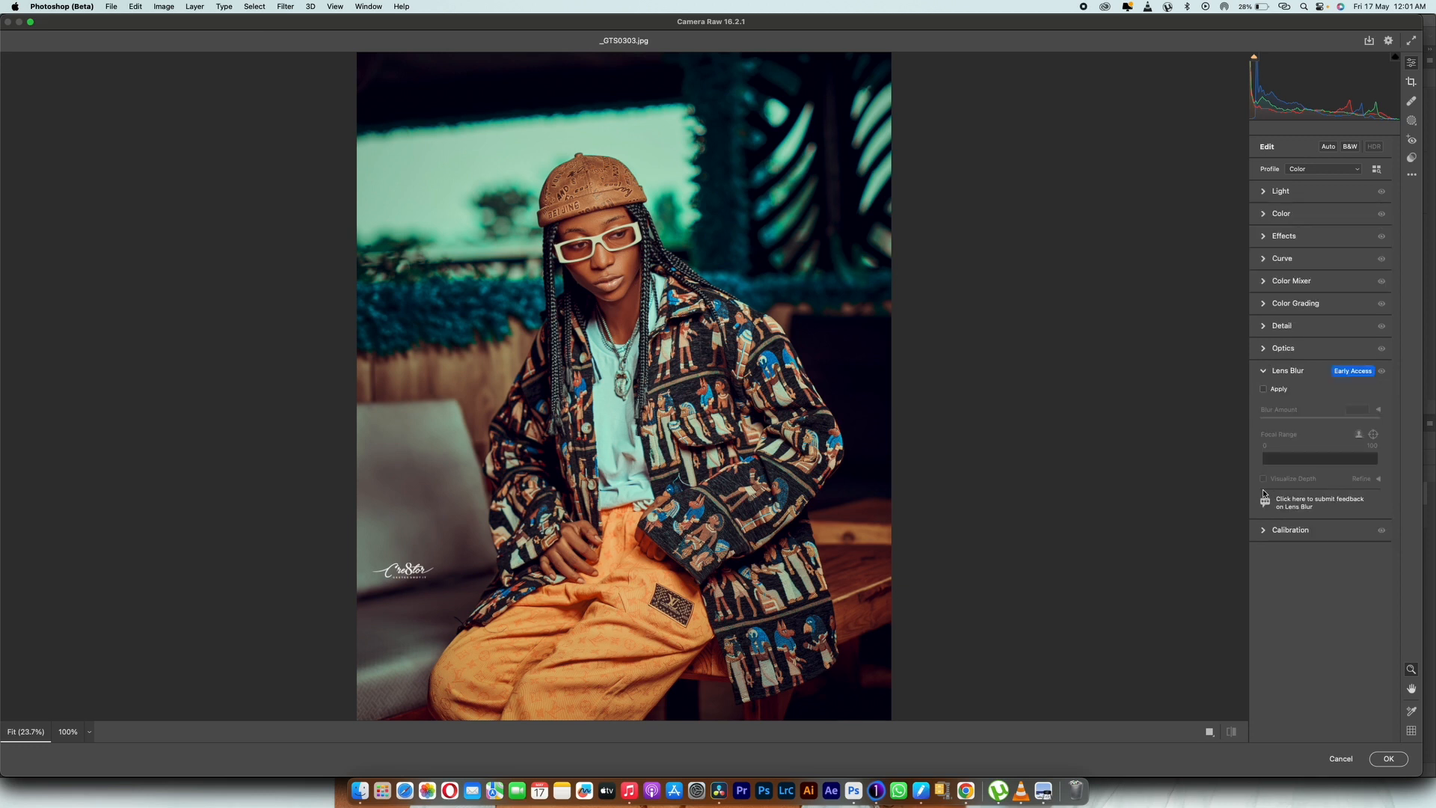
left_click(1264, 389)
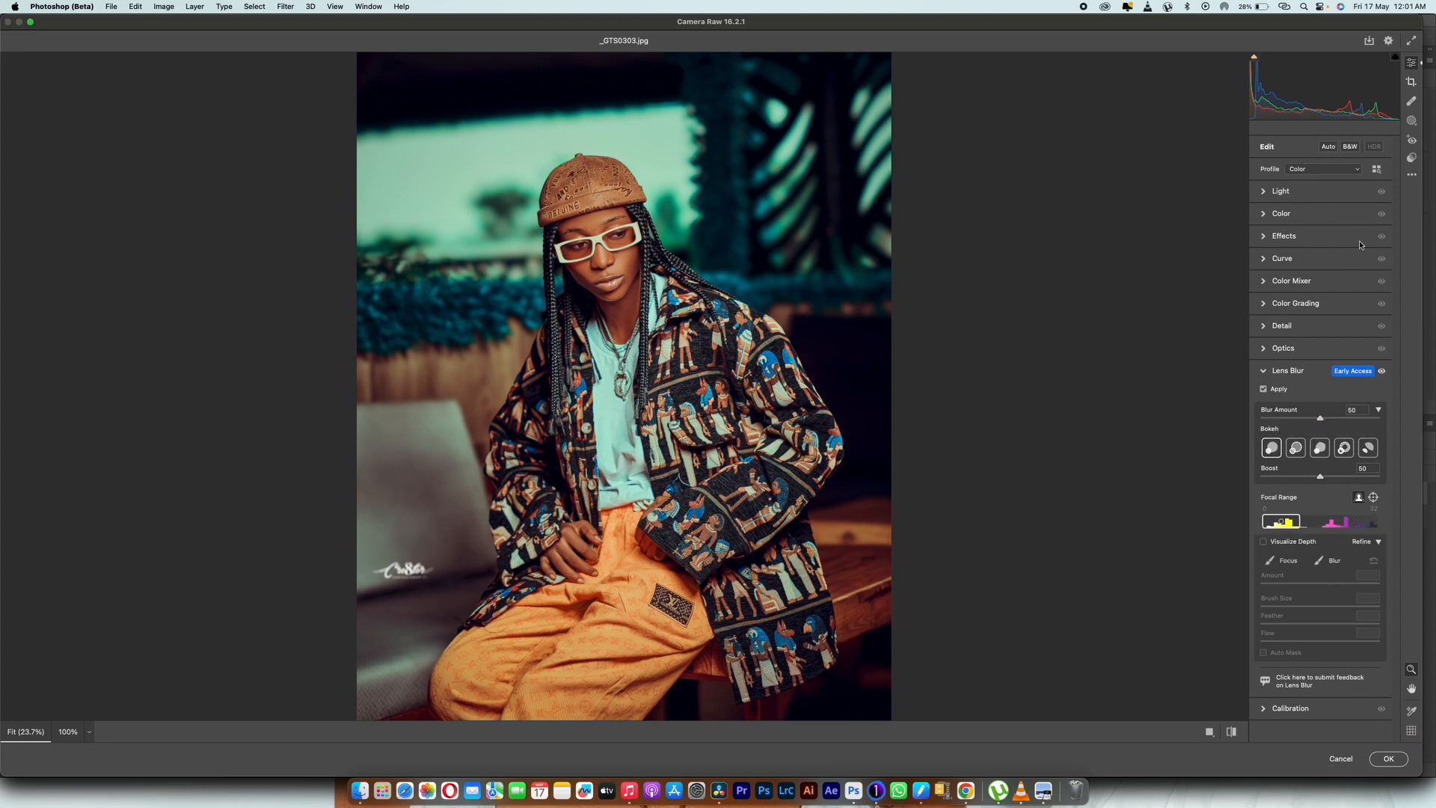
Compare the photo with and without Lens Blur by repeatedly undoing and redoing it.
key("super+z")
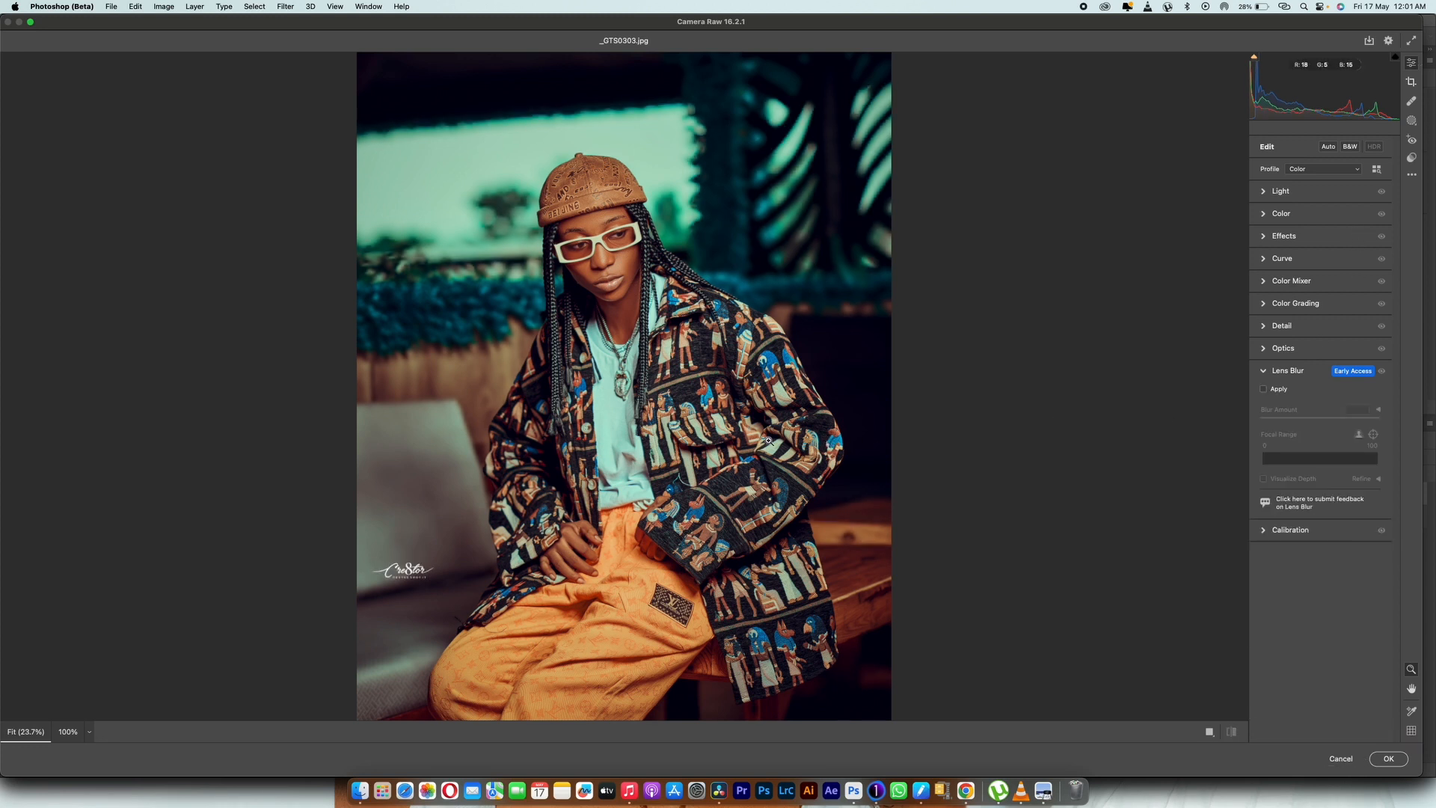
key("super+shift+z")
key("super+z")
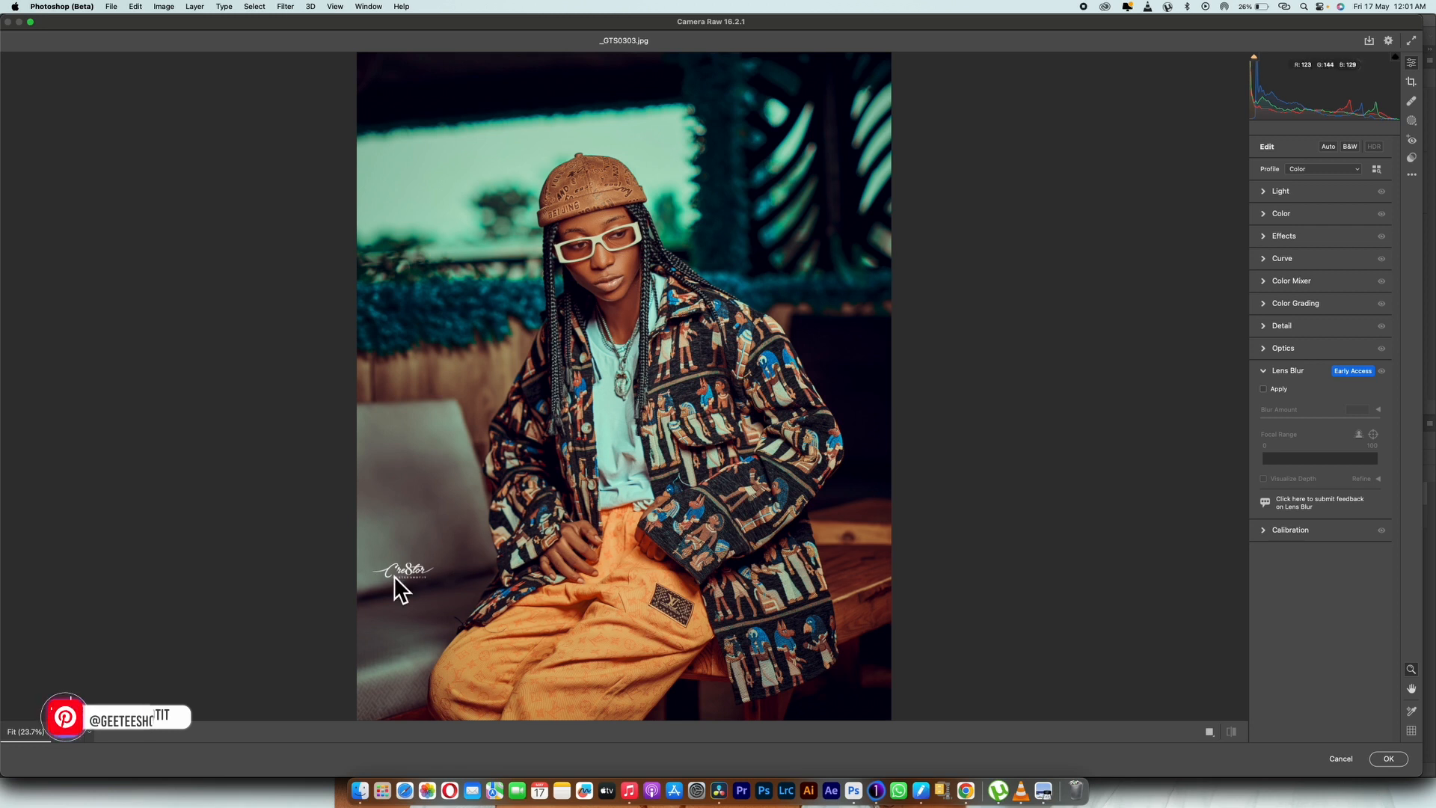
key("super+shift+z")
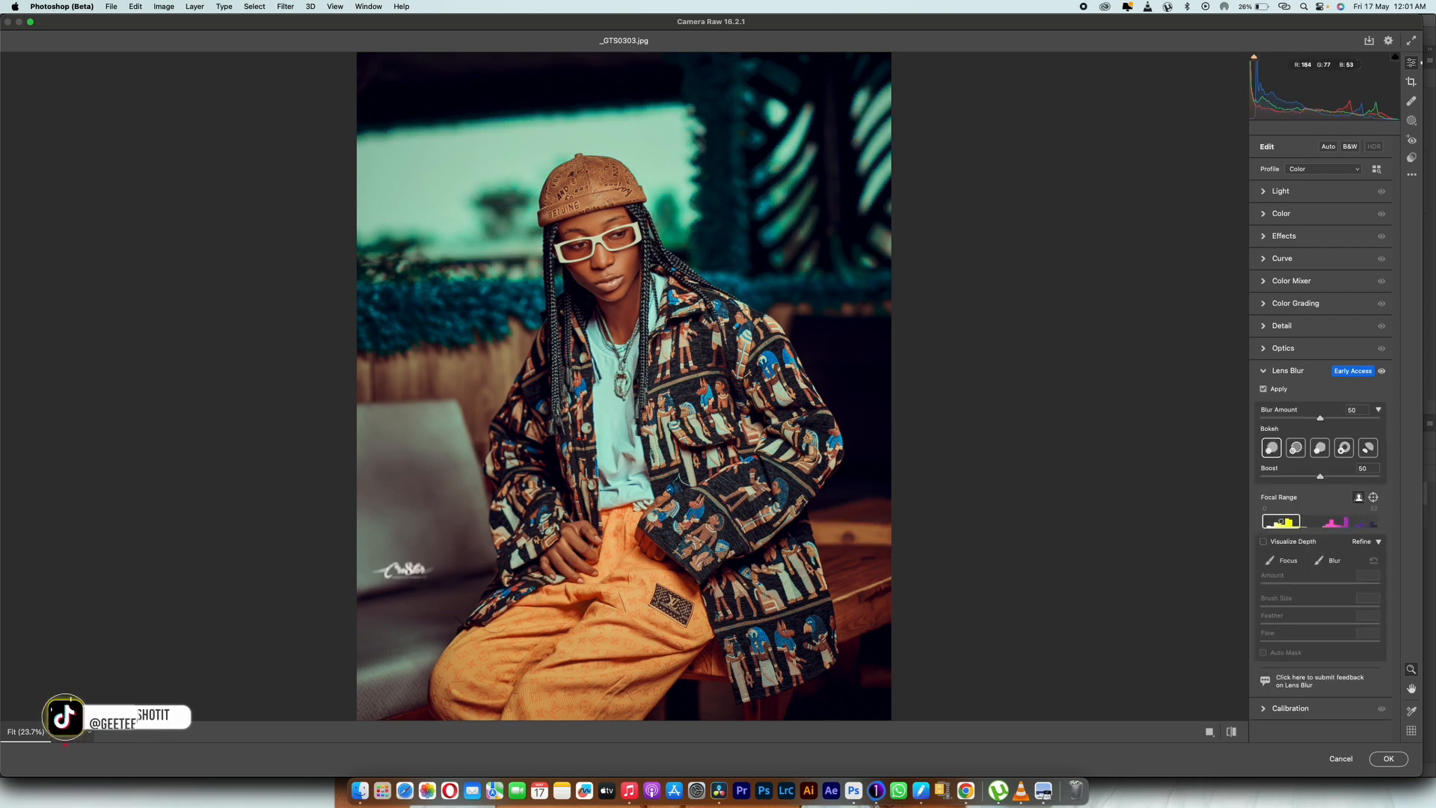
key("super+z")
key("super+shift+z")
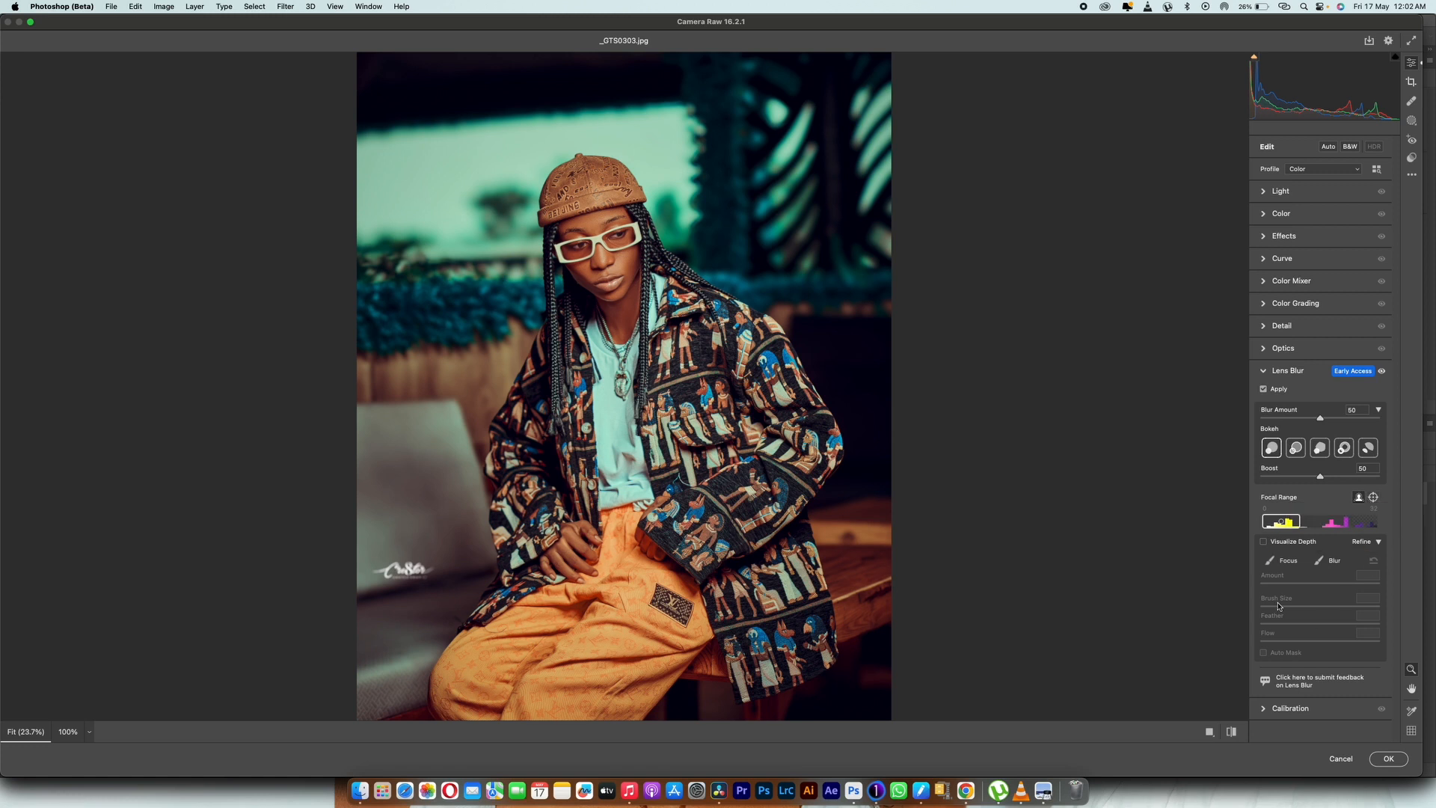
Move the Lens Blur focal range onto the background depths using the depth visualization, and check the photo without the overlay.
left_click(1263, 541)
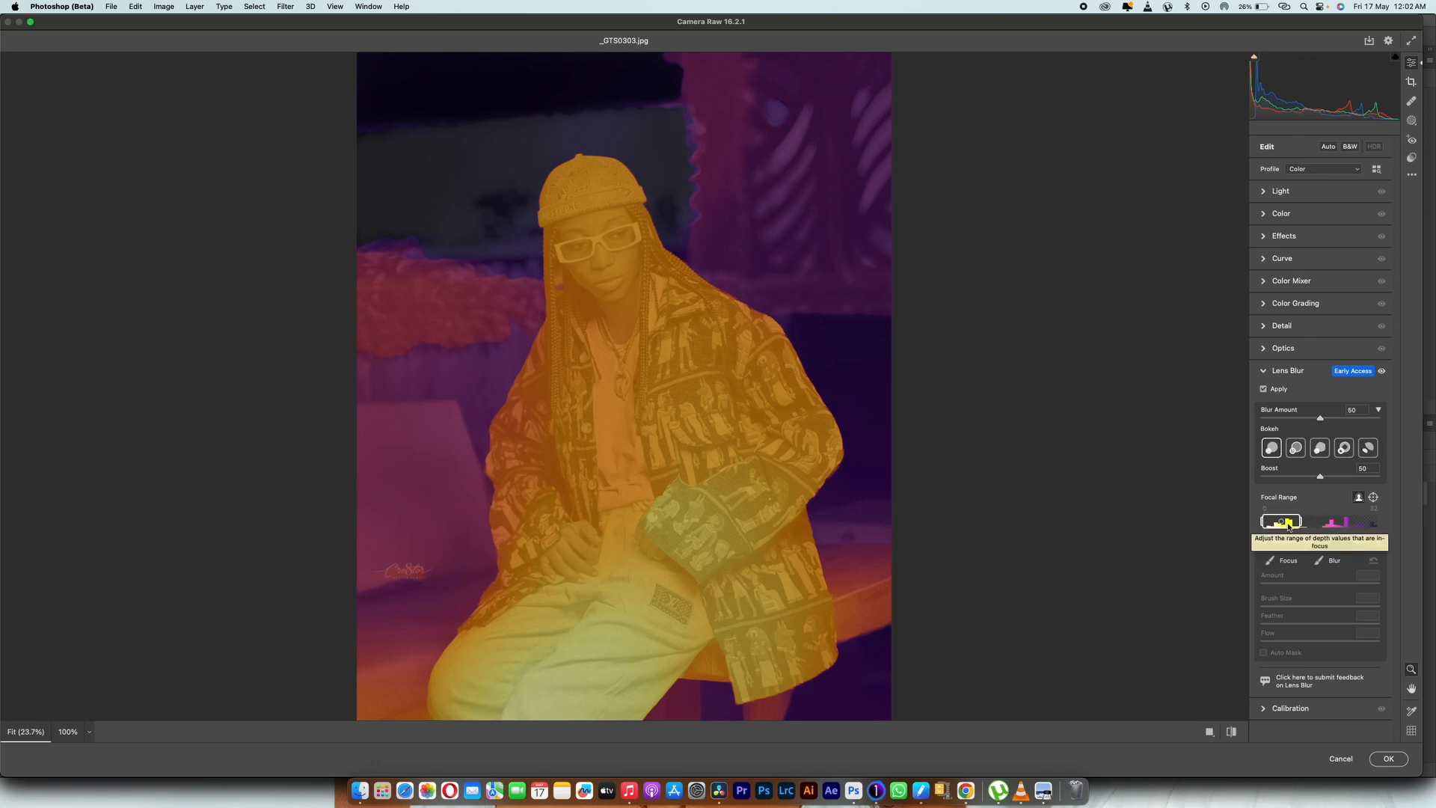
left_click_drag(1302, 527, 1334, 528)
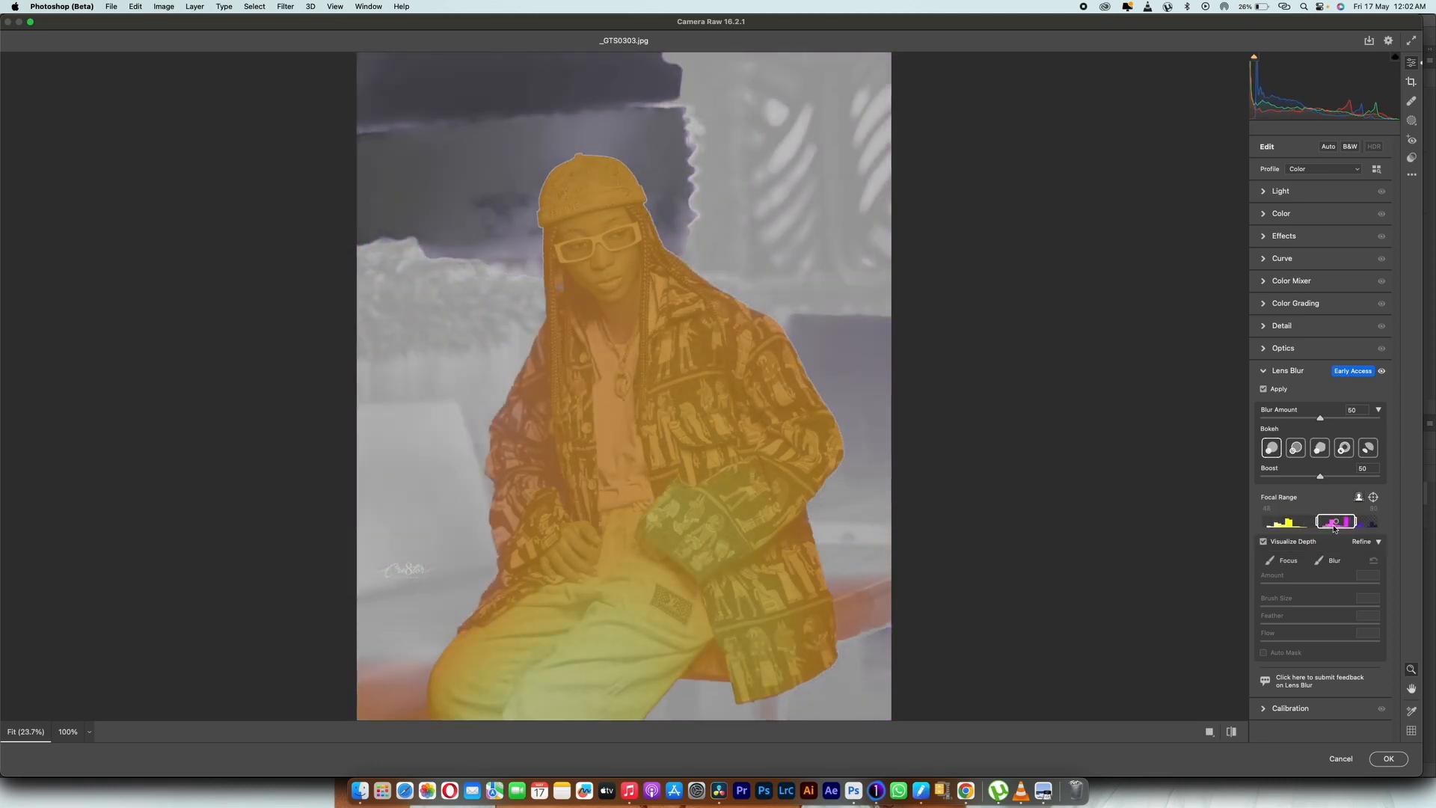
left_click(1263, 541)
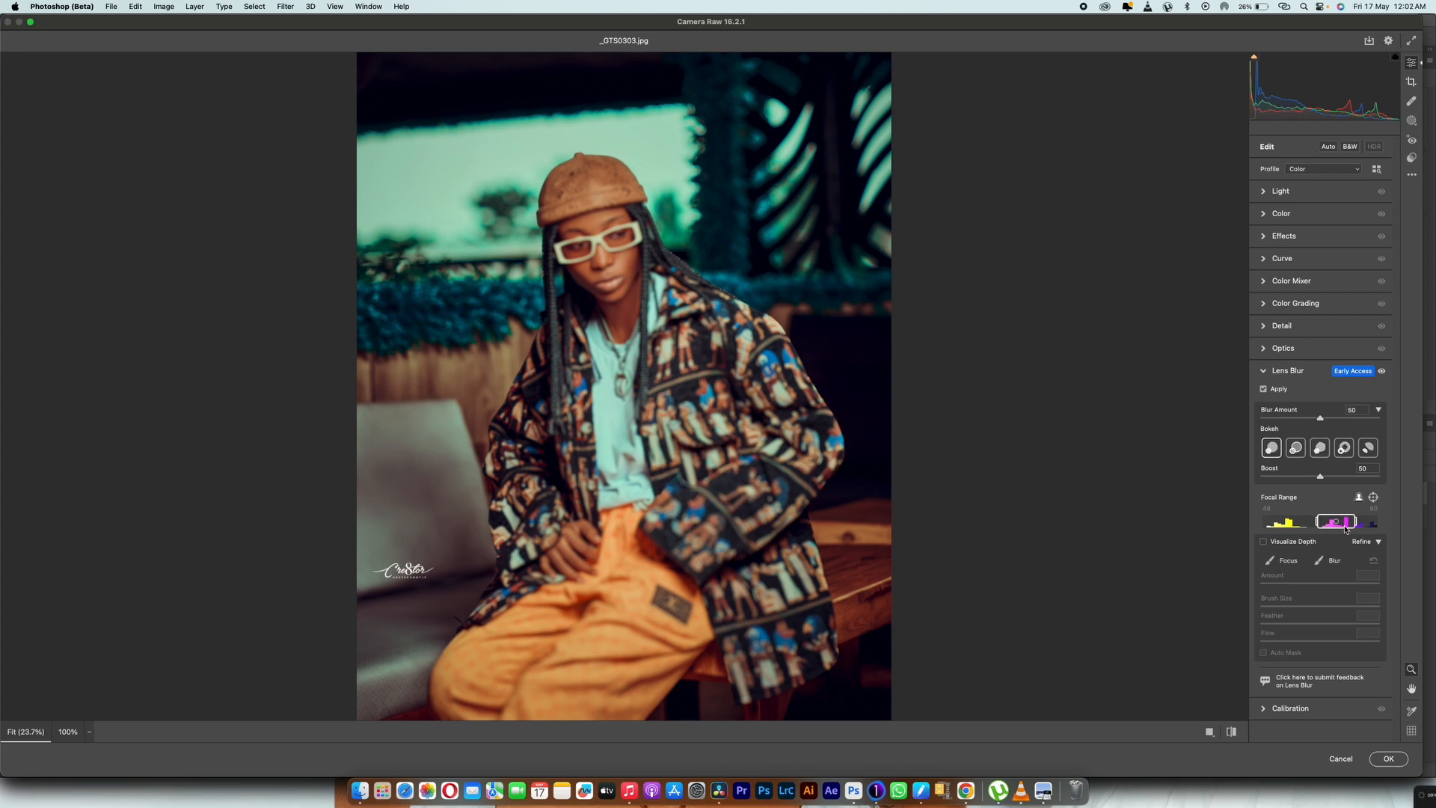
Move the focal range back onto the subject's depths with the depth visualization on, and hide the overlay.
left_click(1264, 541)
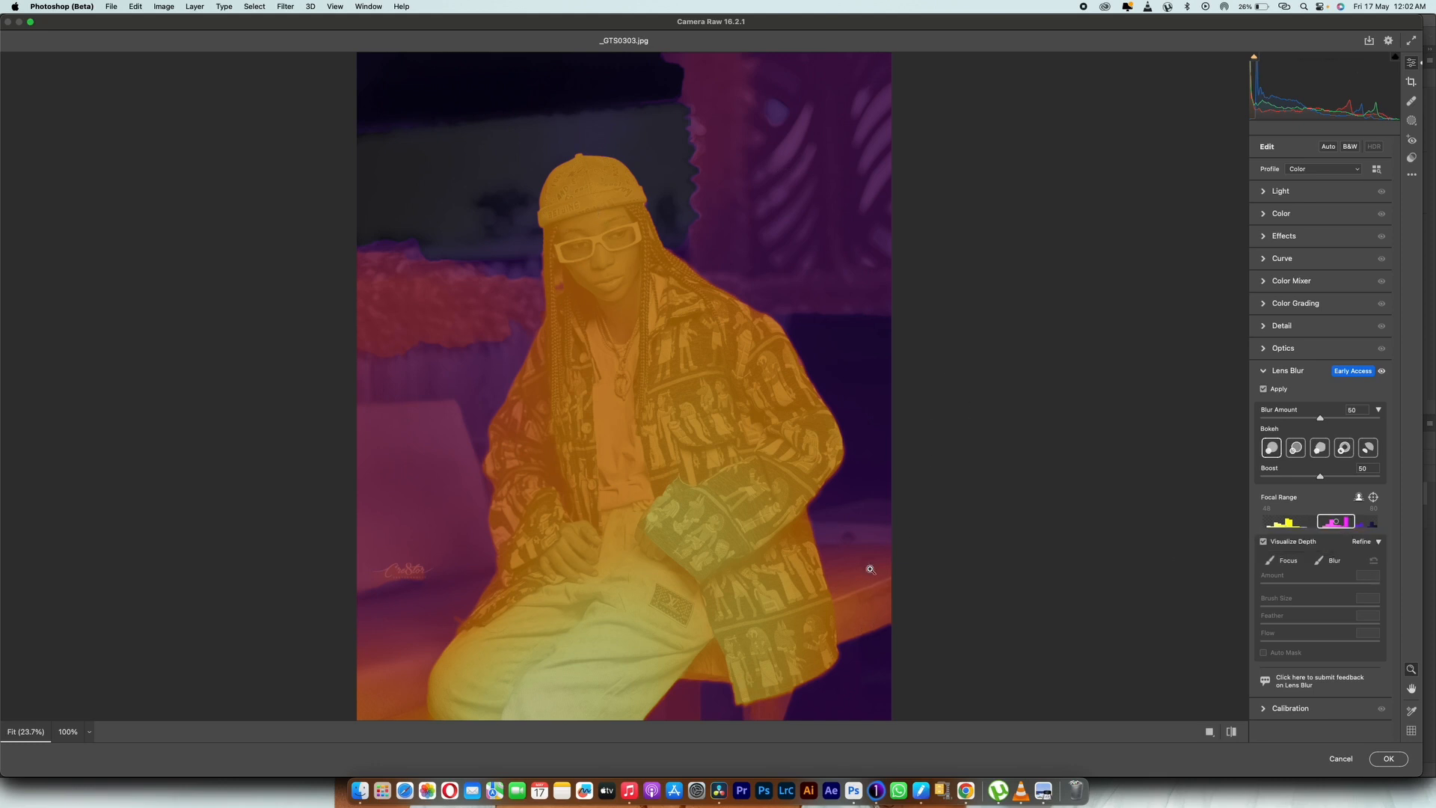
left_click(1273, 528)
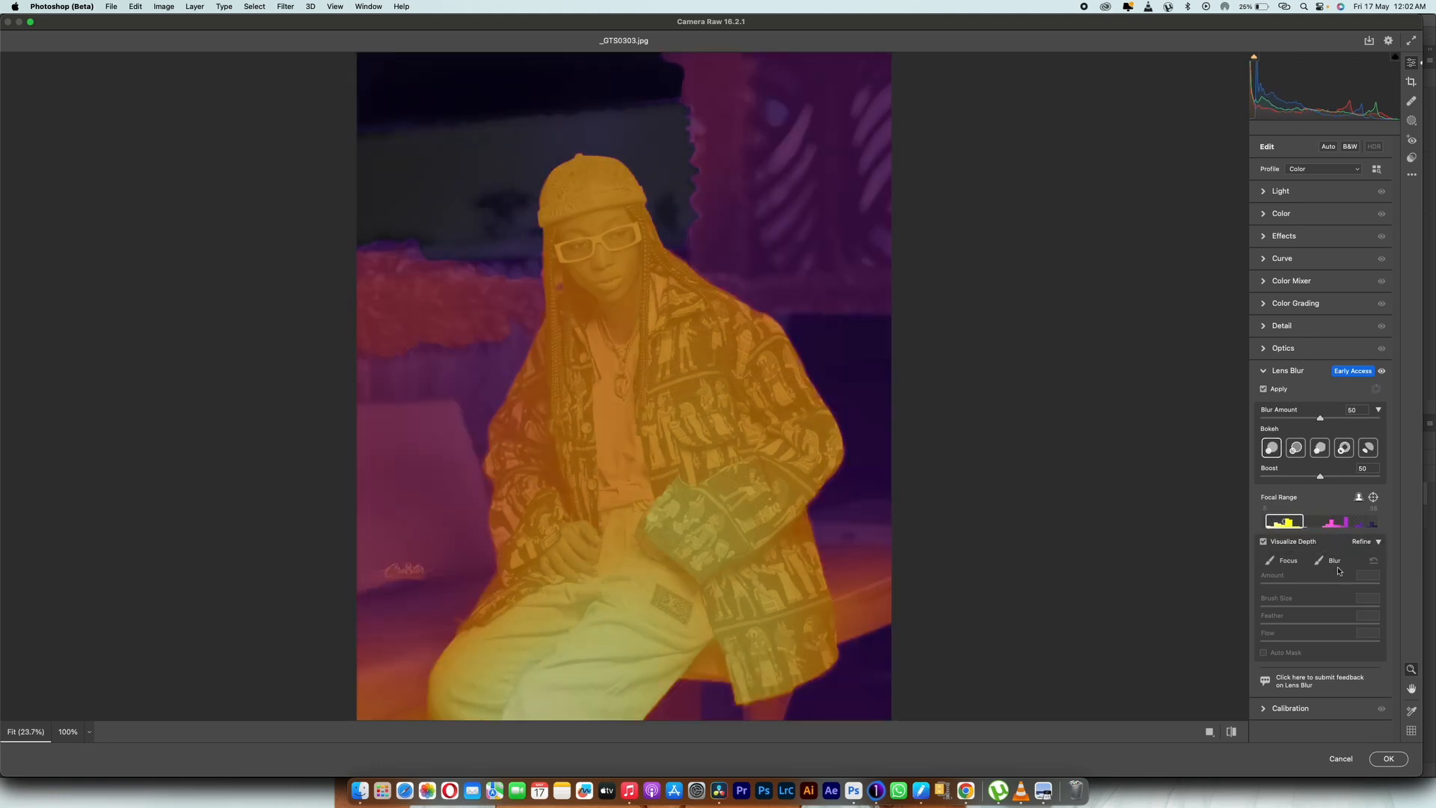
left_click(1289, 547)
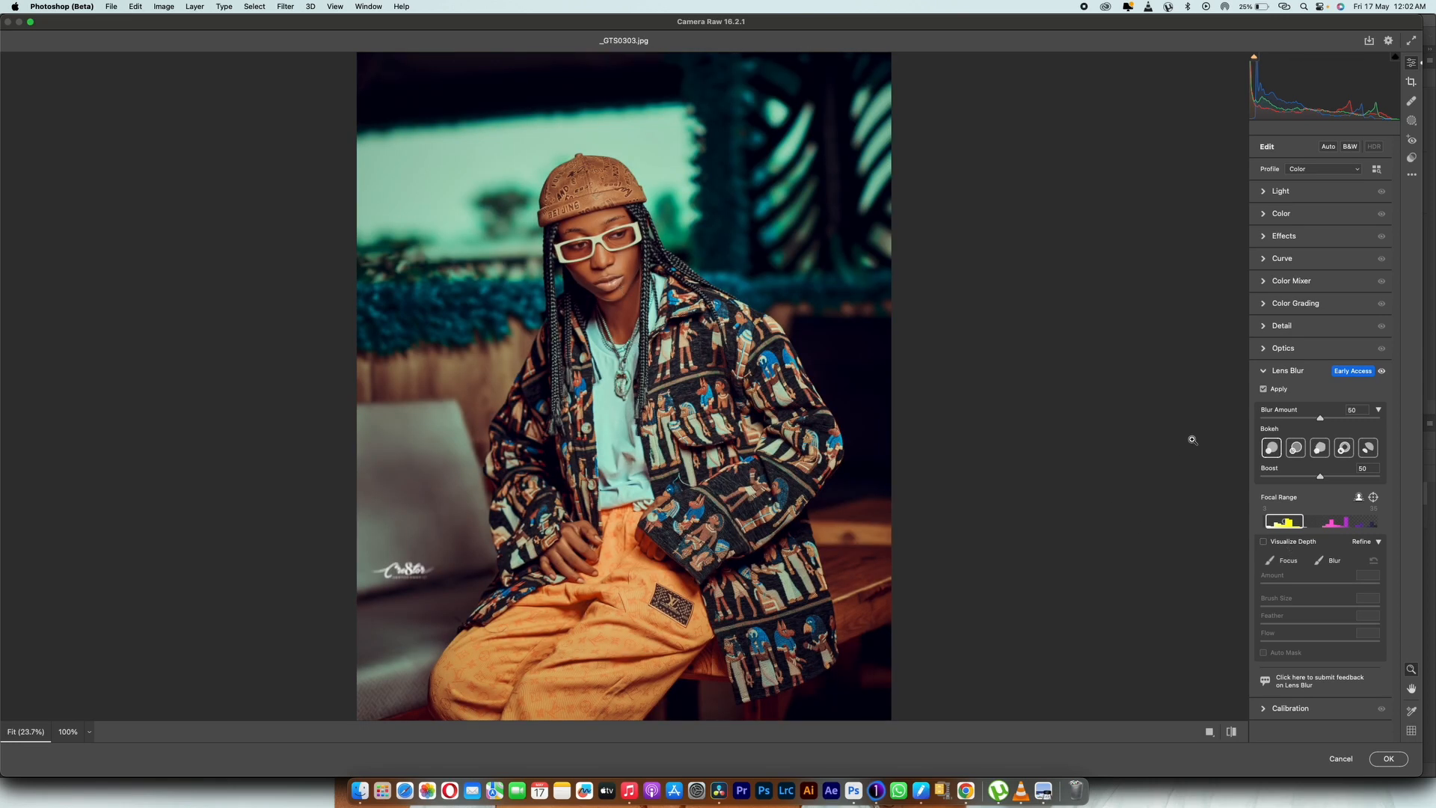
Test the Lens Blur amount at 0 and at increasing strengths up to 100, and set it to 58.
left_click_drag(1316, 421, 1257, 421)
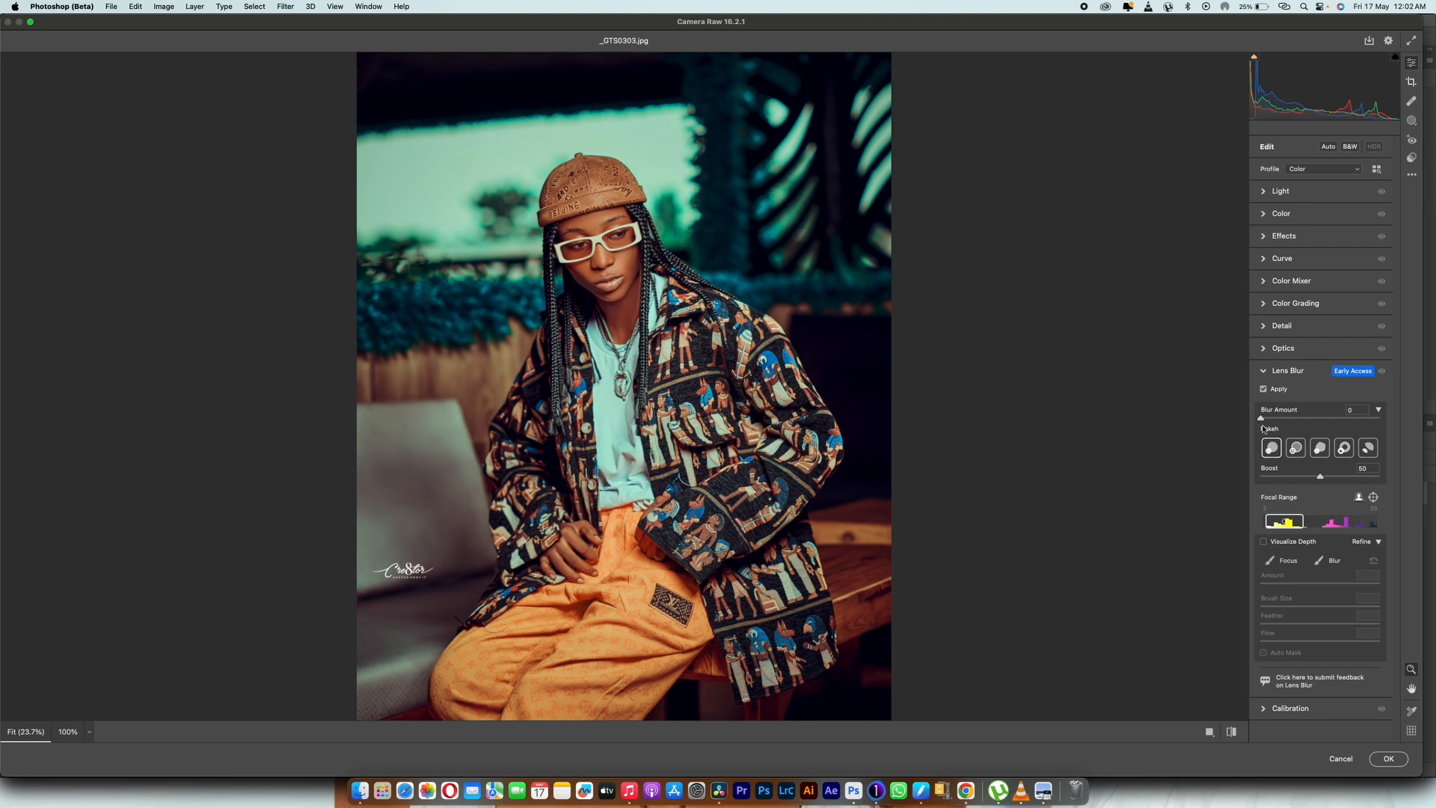
left_click_drag(1261, 418, 1358, 423)
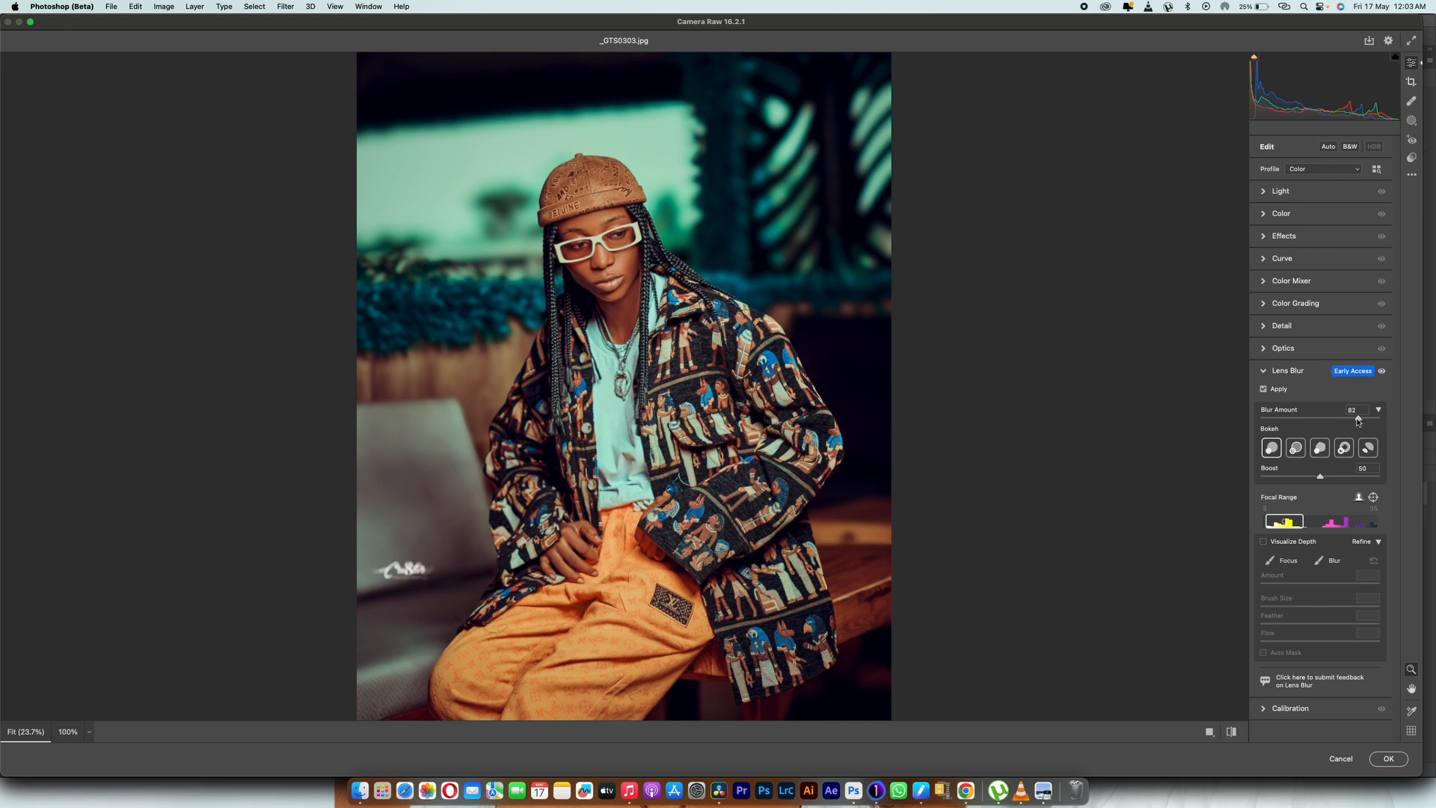
mouse_move(1358, 417)
left_mouse_down()
mouse_move(1321, 420)
mouse_move(1383, 420)
left_mouse_up()
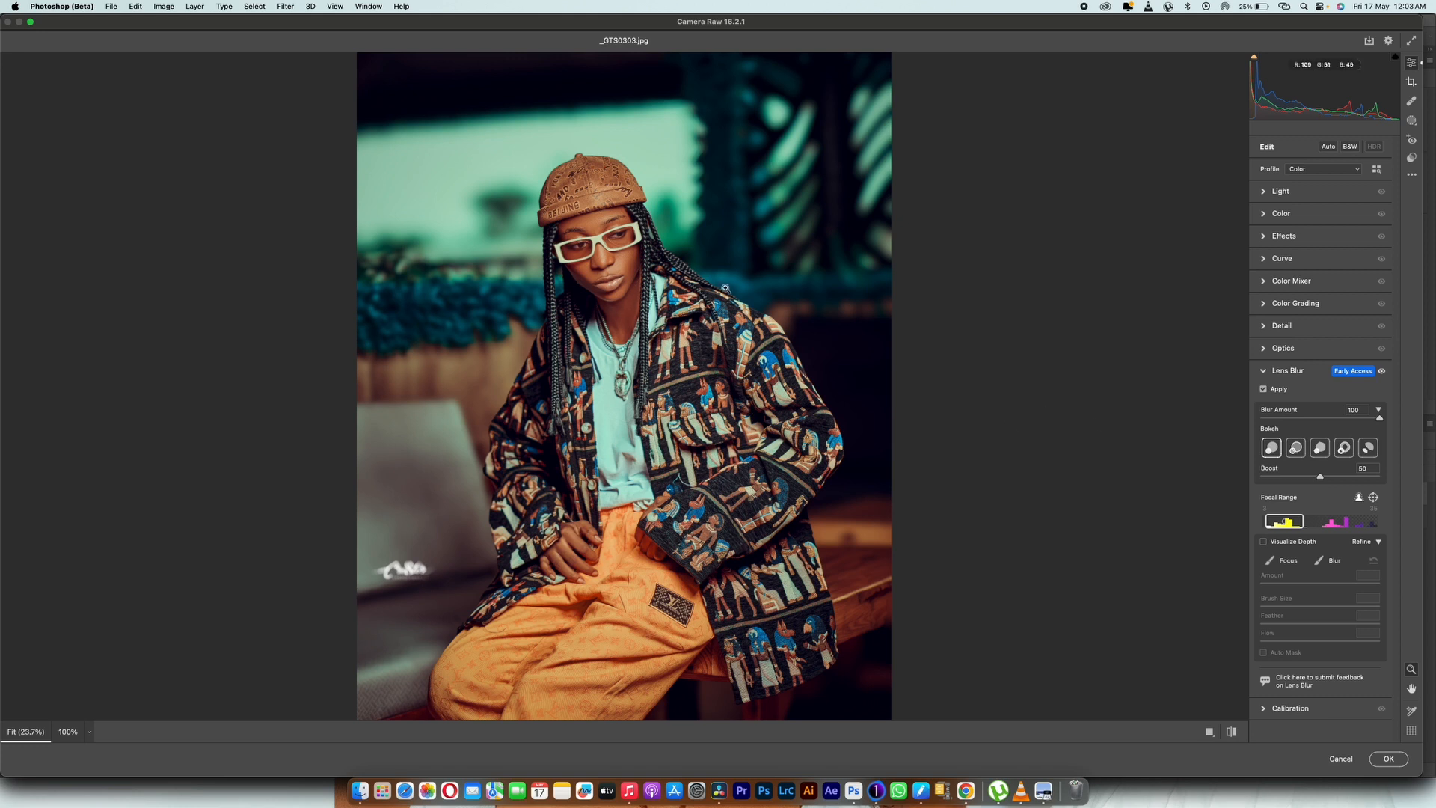
left_click_drag(1379, 421, 1332, 429)
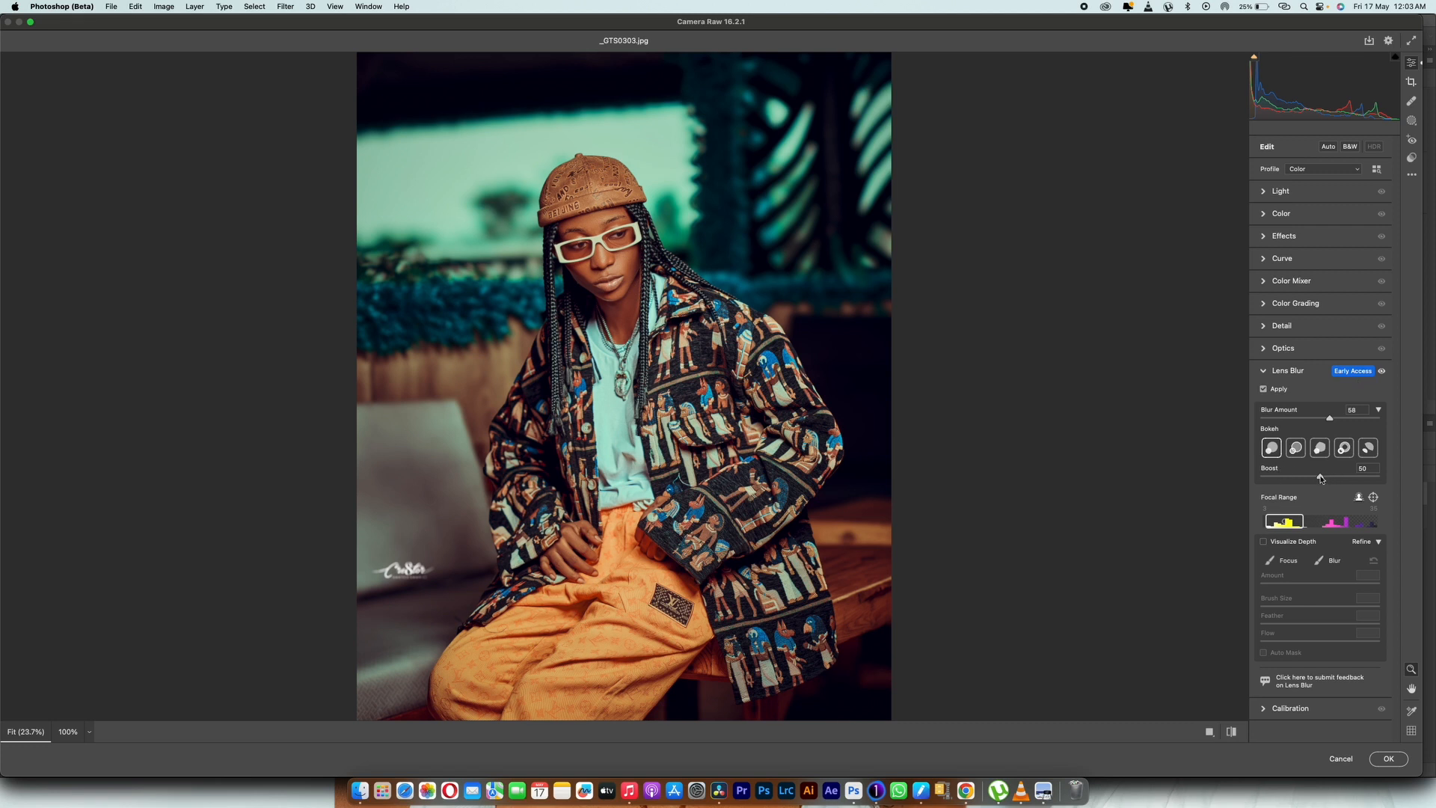
Test the bokeh Boost at 0 and 100 while viewing the logo up close, and set it to 49.
left_click_drag(1321, 479, 1260, 479)
left_click(405, 586)
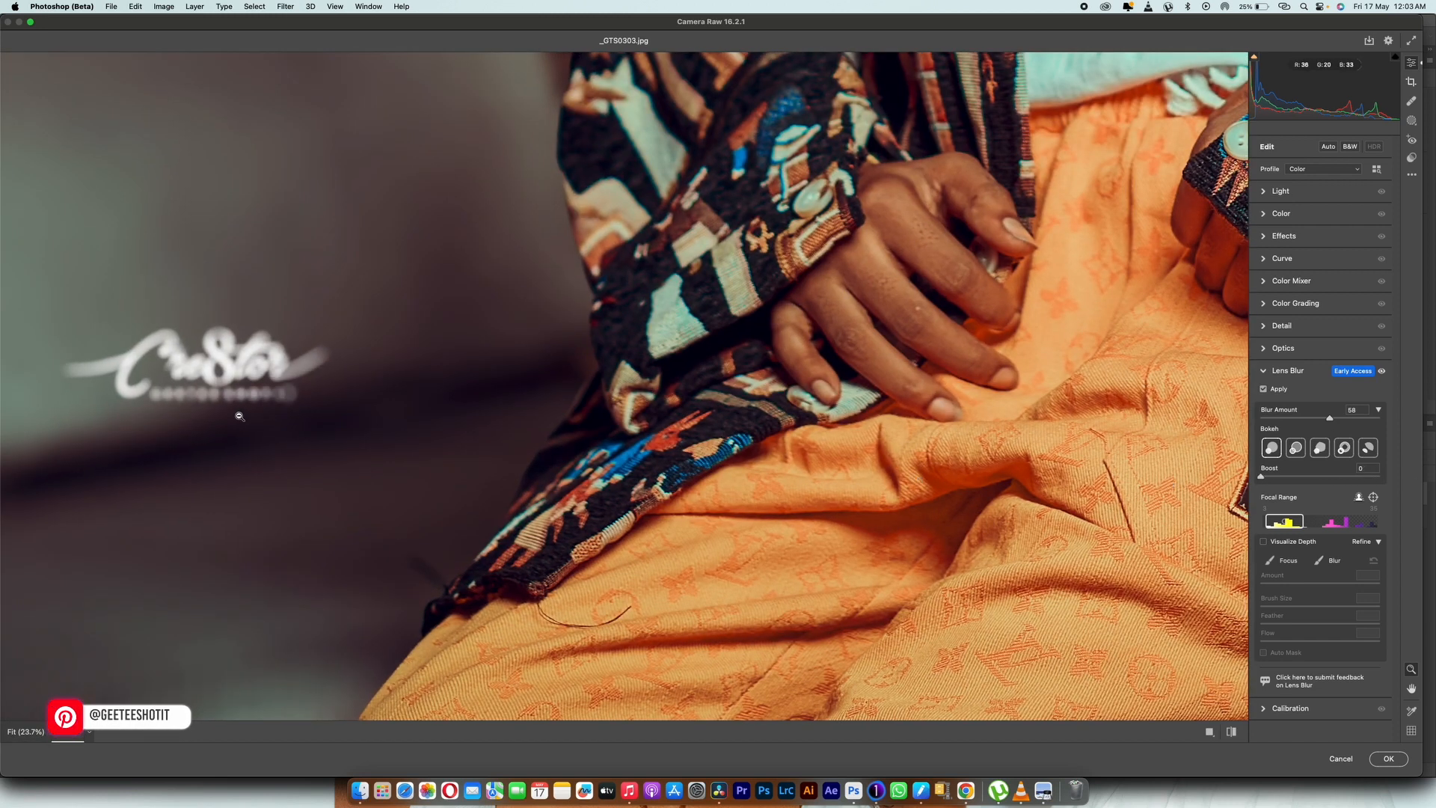
left_click_drag(1265, 471, 1292, 472)
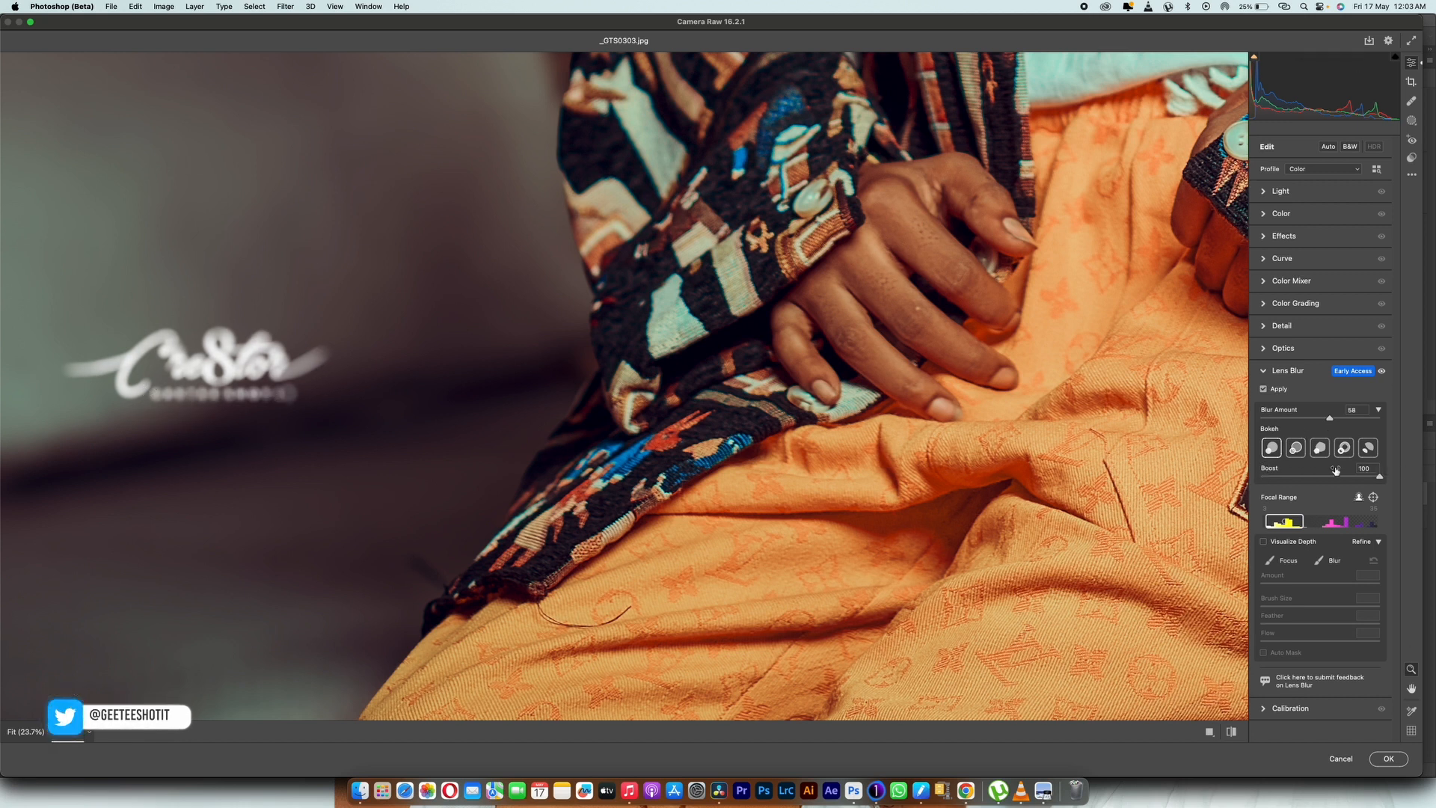
left_click_drag(1335, 470, 1319, 474)
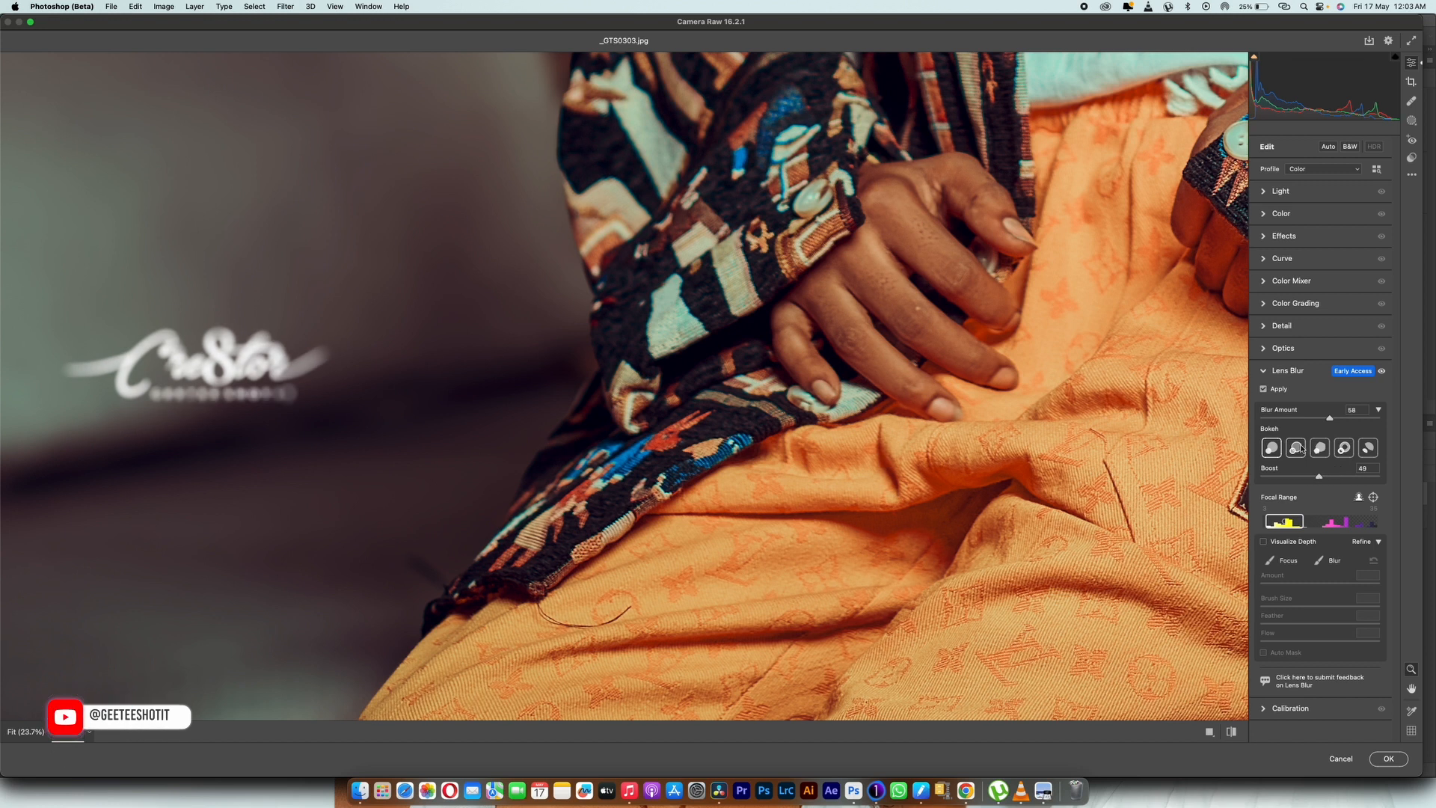
Try the second, third and fifth bokeh shapes on the blurred logo, and return to the first shape.
left_click(1301, 449)
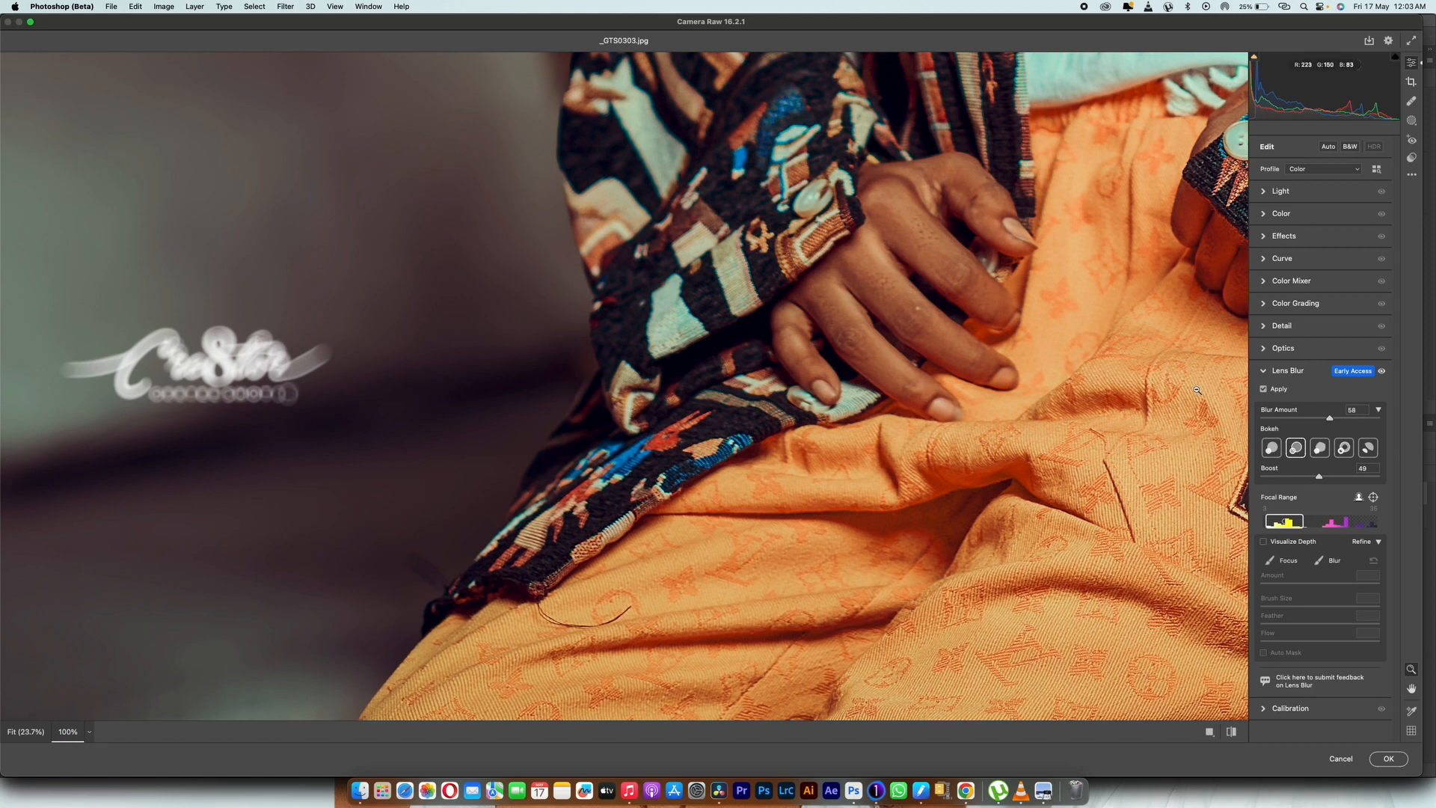
left_click(1318, 449)
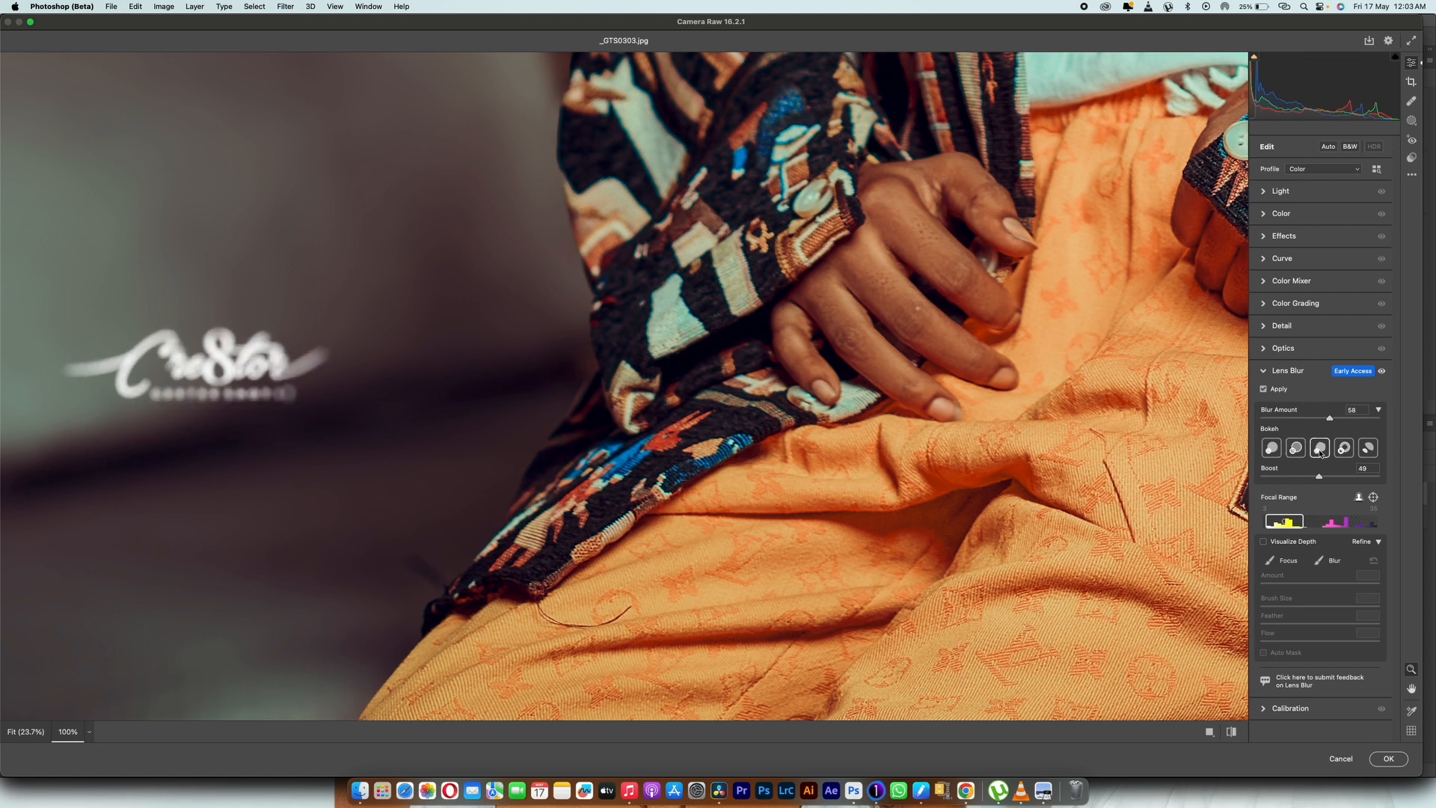
left_click(1367, 448)
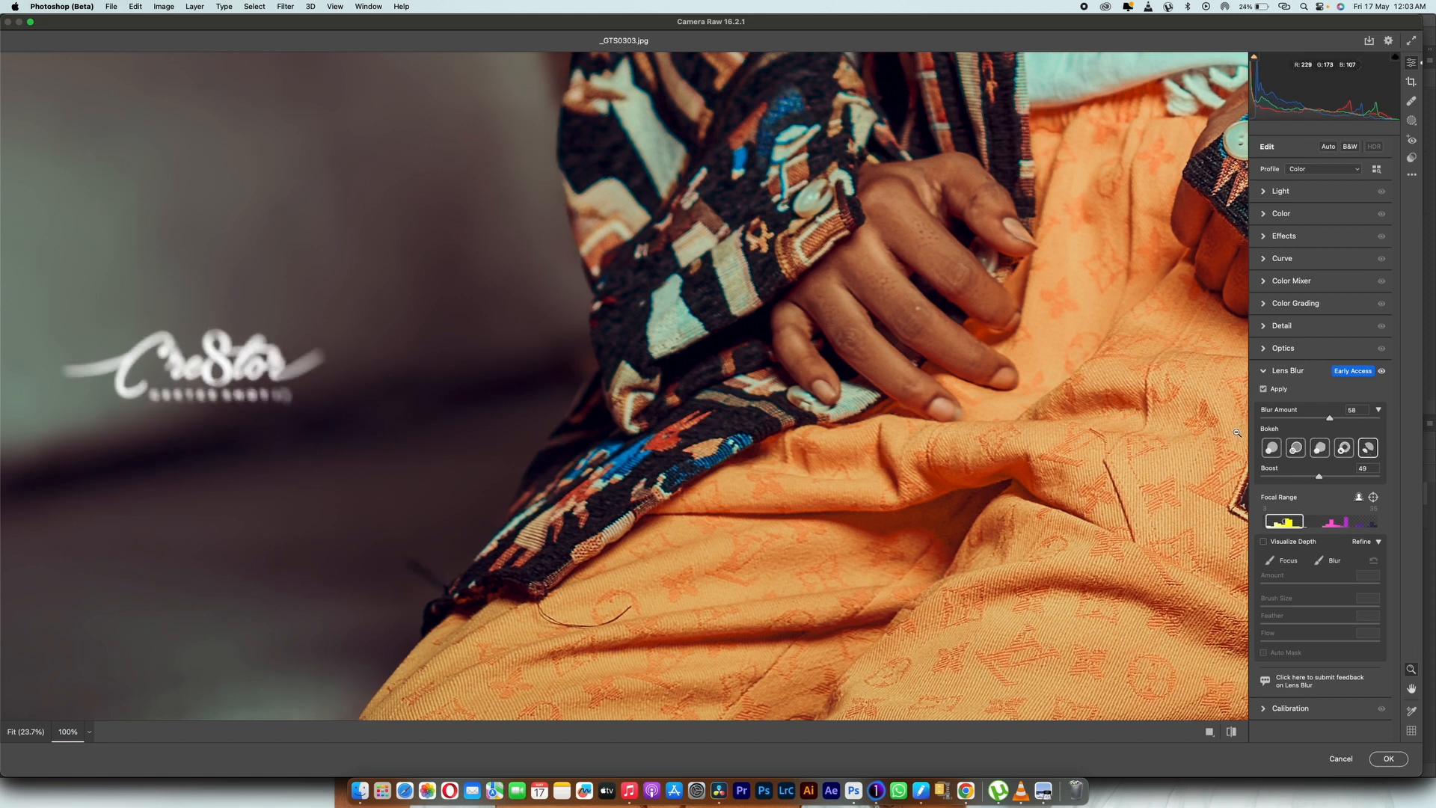
left_click(1271, 447)
left_click(428, 415)
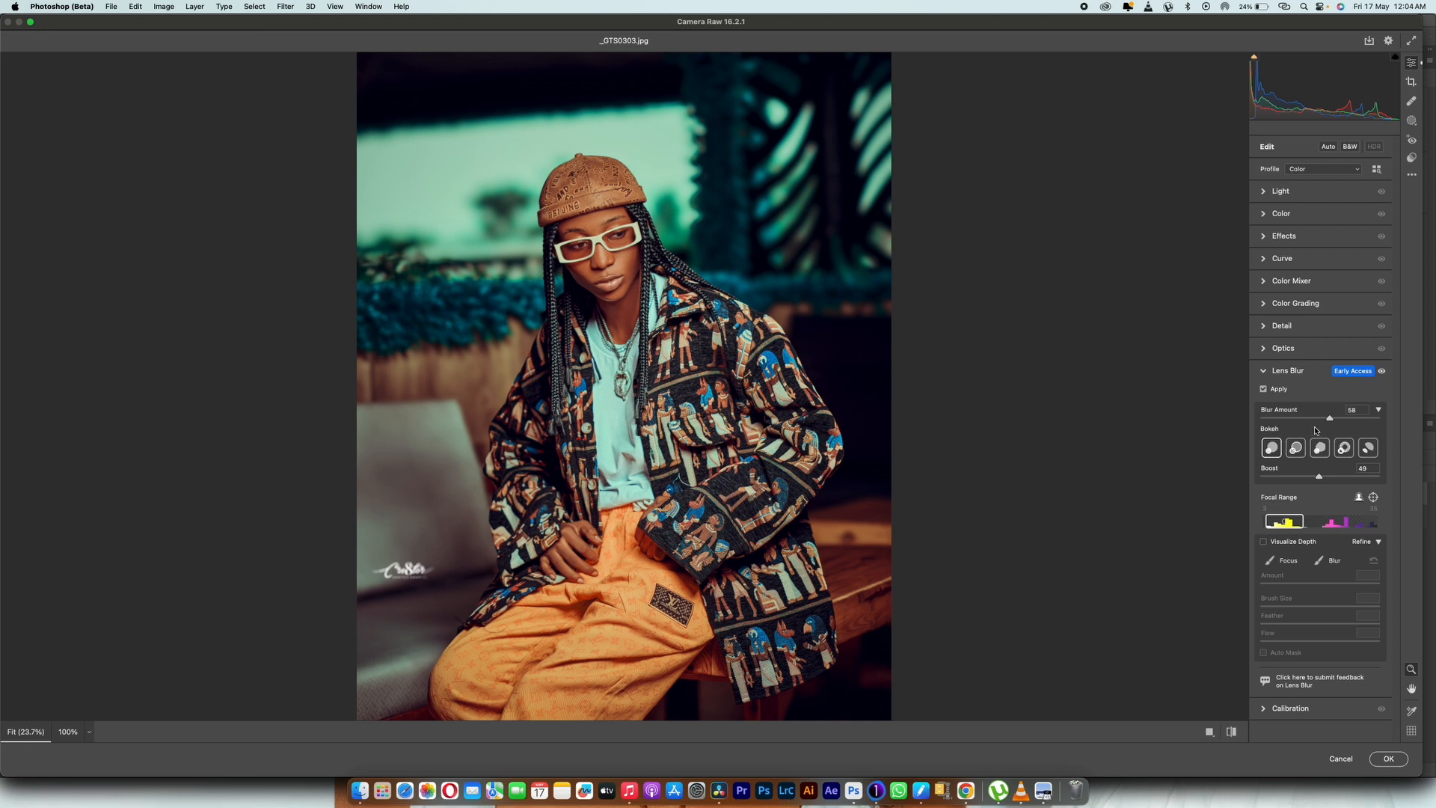
Apply the Camera Raw edit with a stronger Blur Amount, and toggle the Background copy layer's visibility to compare before and after.
left_click_drag(1328, 419, 1364, 420)
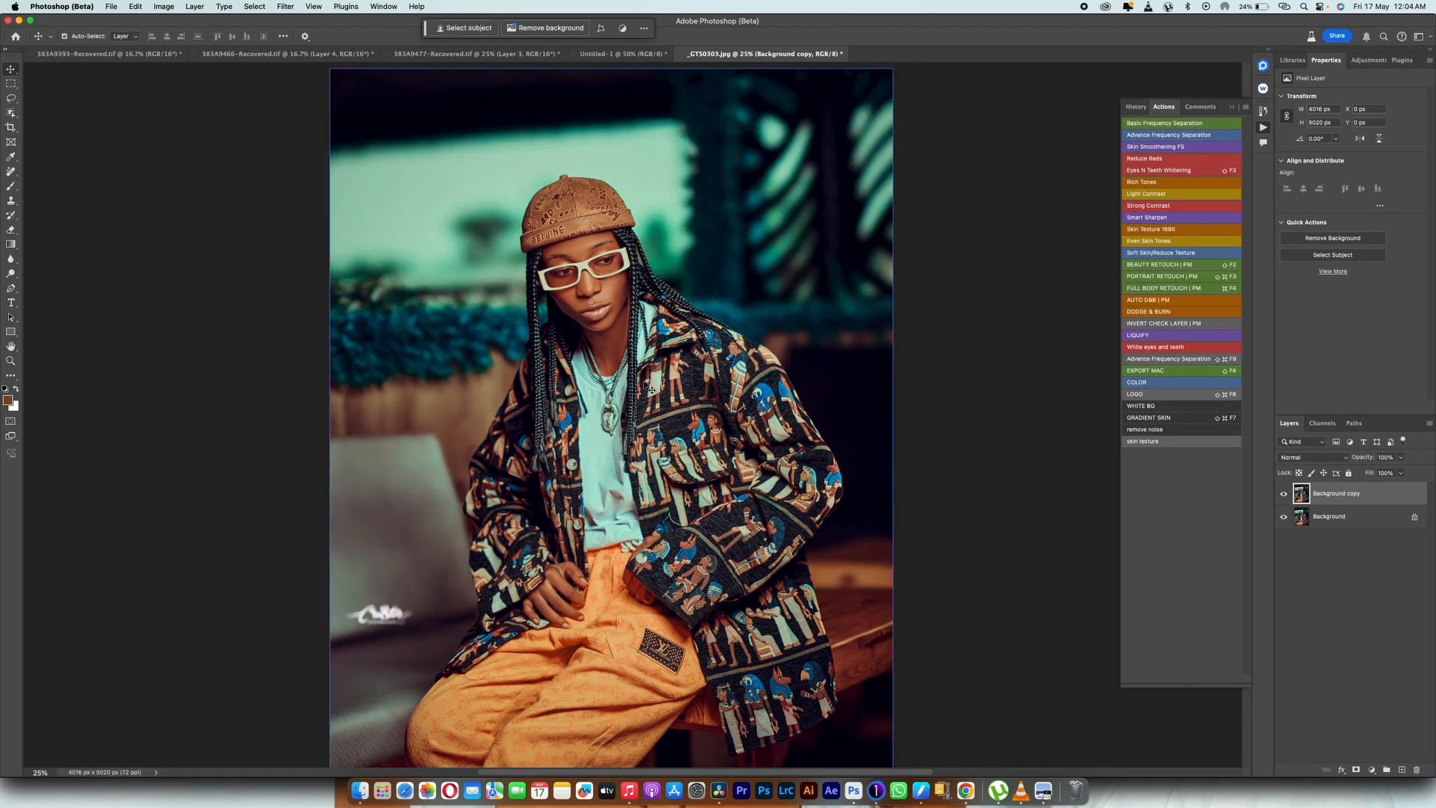
left_click(1283, 494)
left_click(1283, 494)
Switch to Finder, find GEEL7853-Edit.jpg in the EXPORTED folder, and open it in Photoshop.
left_click(359, 791)
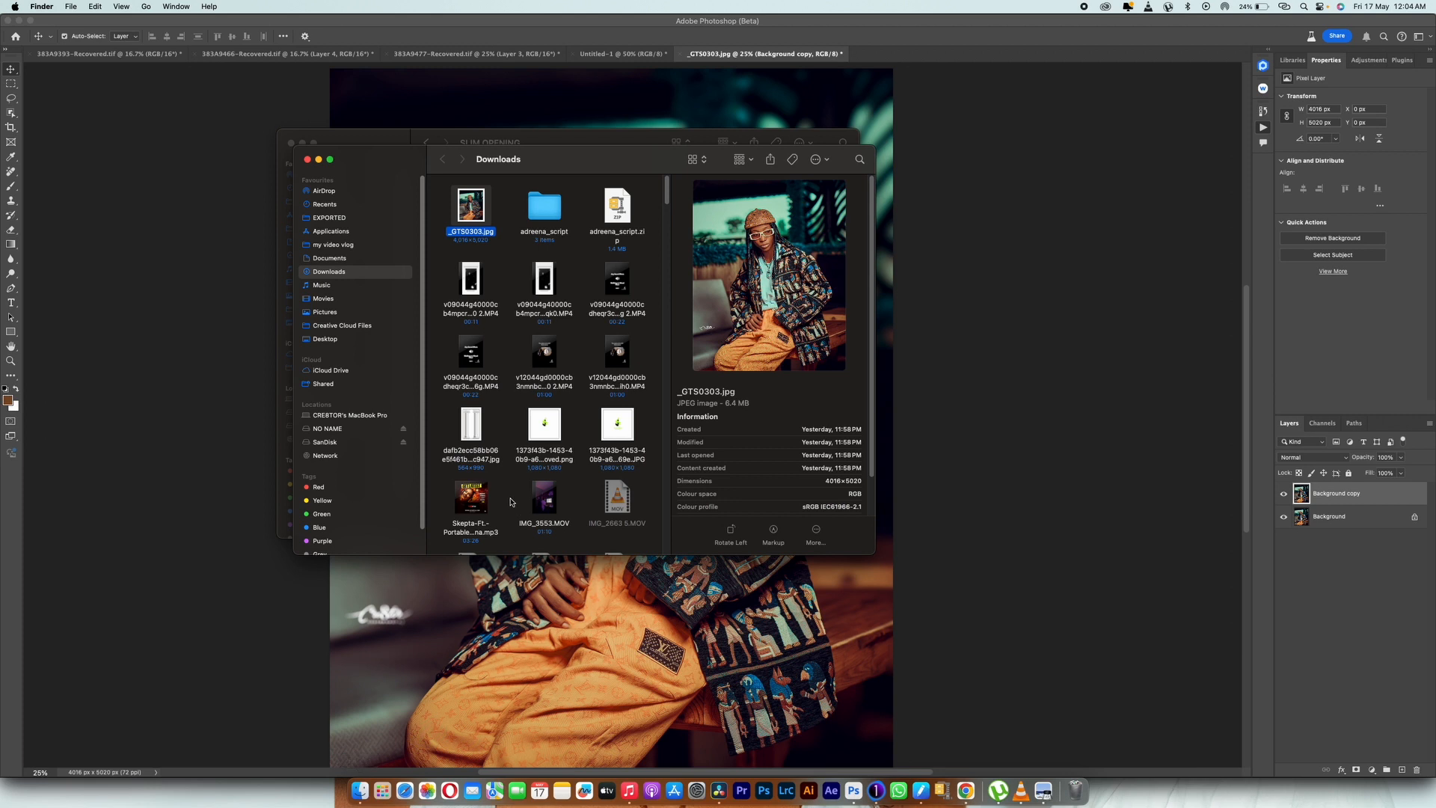
left_click(329, 217)
scroll(579, 360, "down", 5)
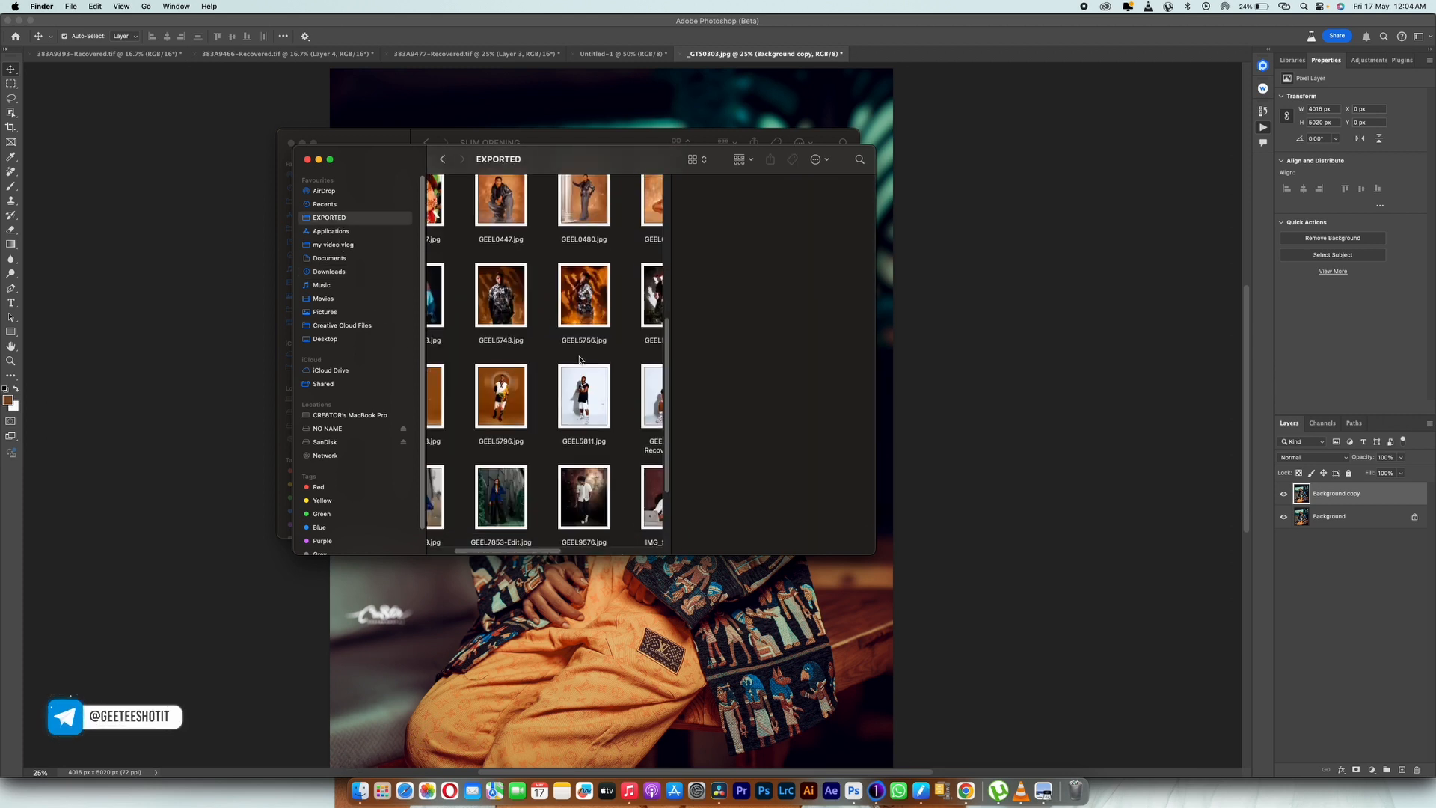
scroll(579, 360, "down", 2)
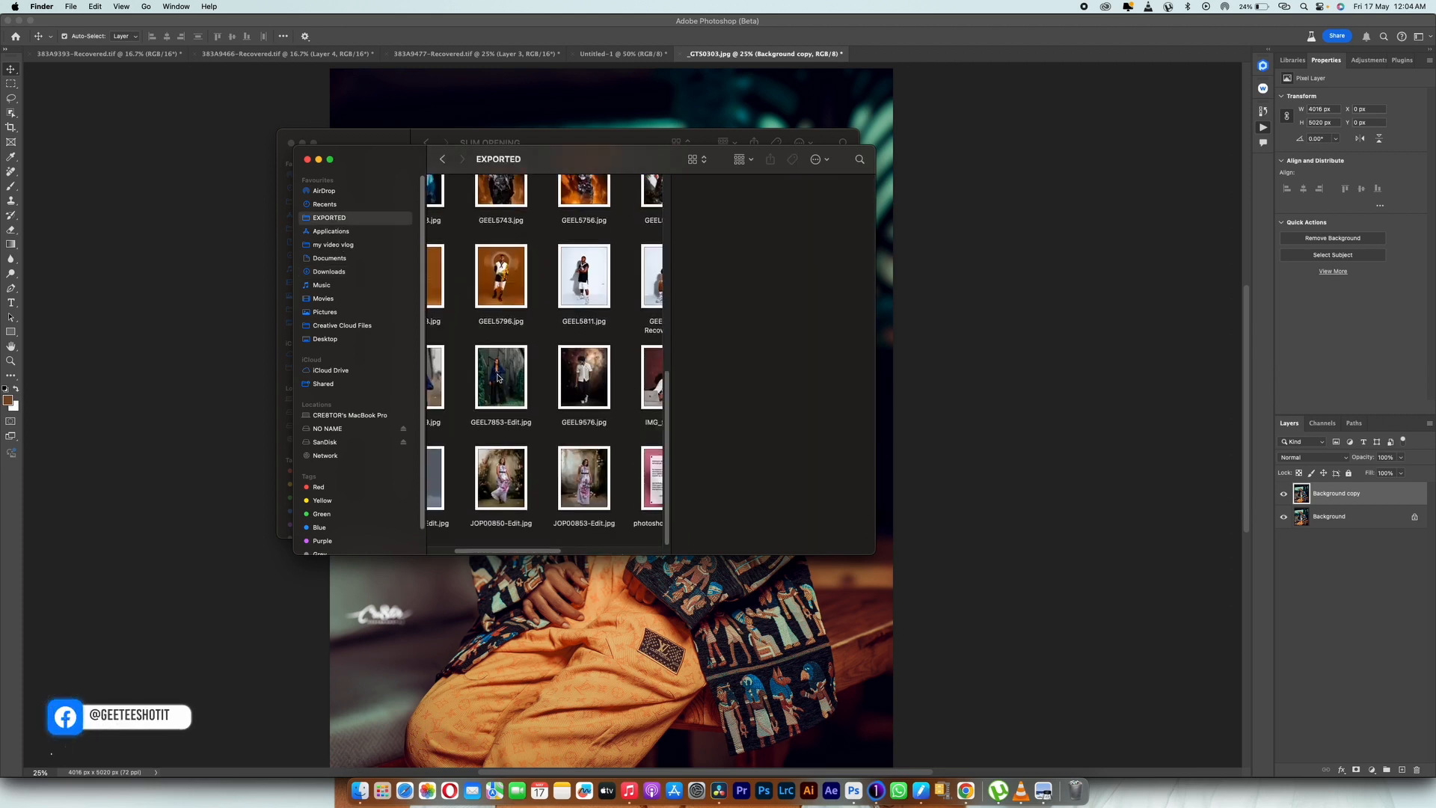
left_click_drag(499, 377, 852, 791)
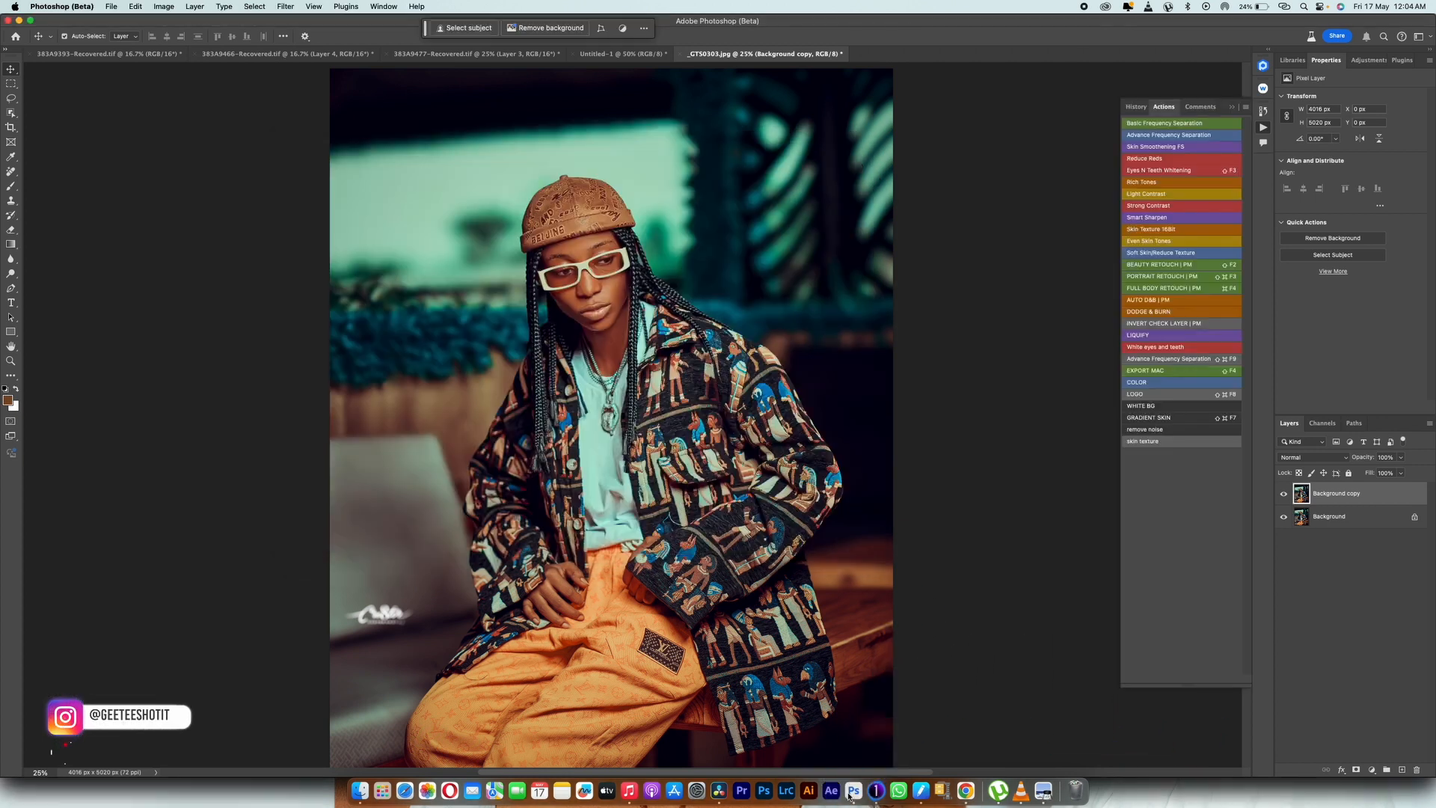
Duplicate the Background layer, open the copy in the Camera Raw Filter, and apply Lens Blur.
left_click_drag(1376, 497, 1405, 778)
left_click(285, 6)
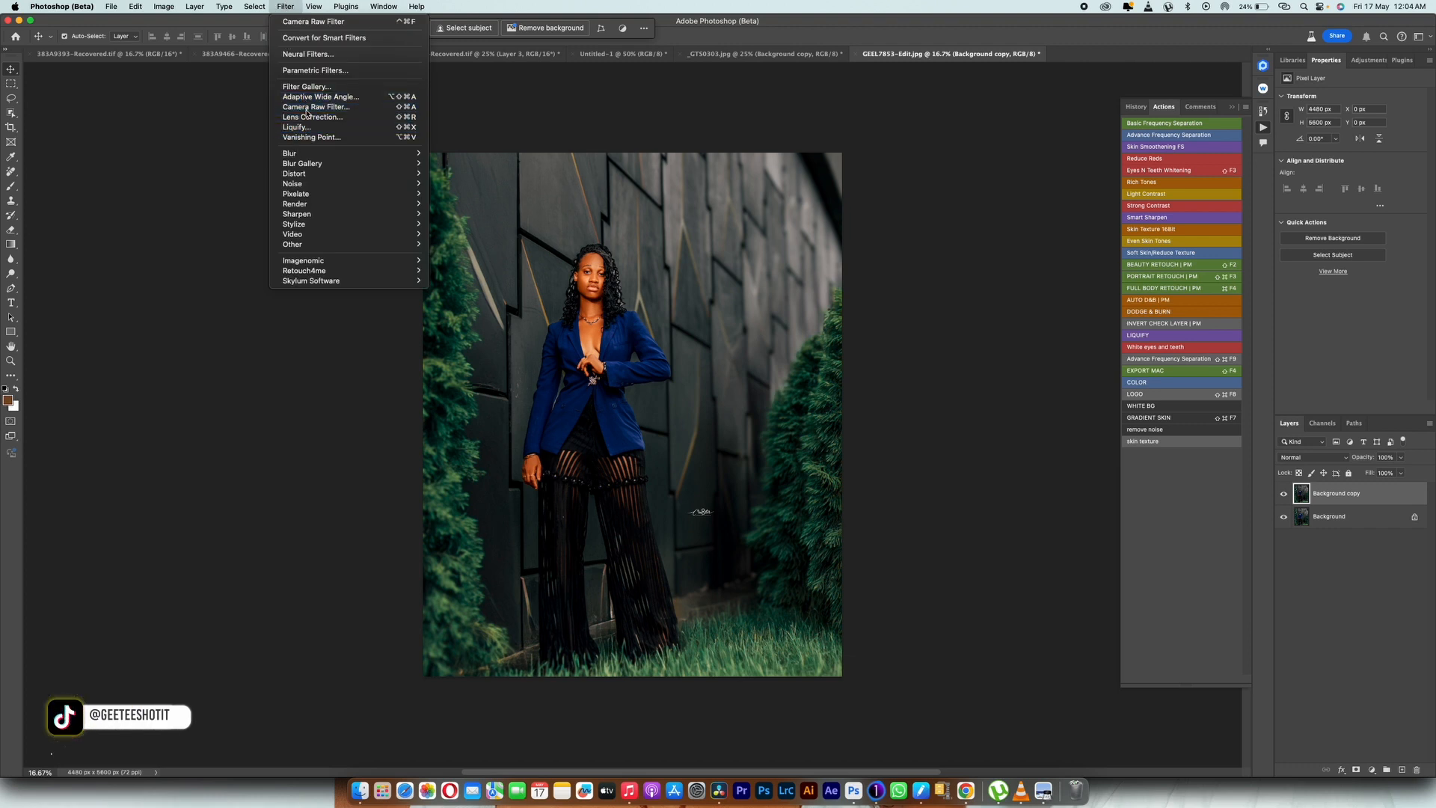
left_click(306, 109)
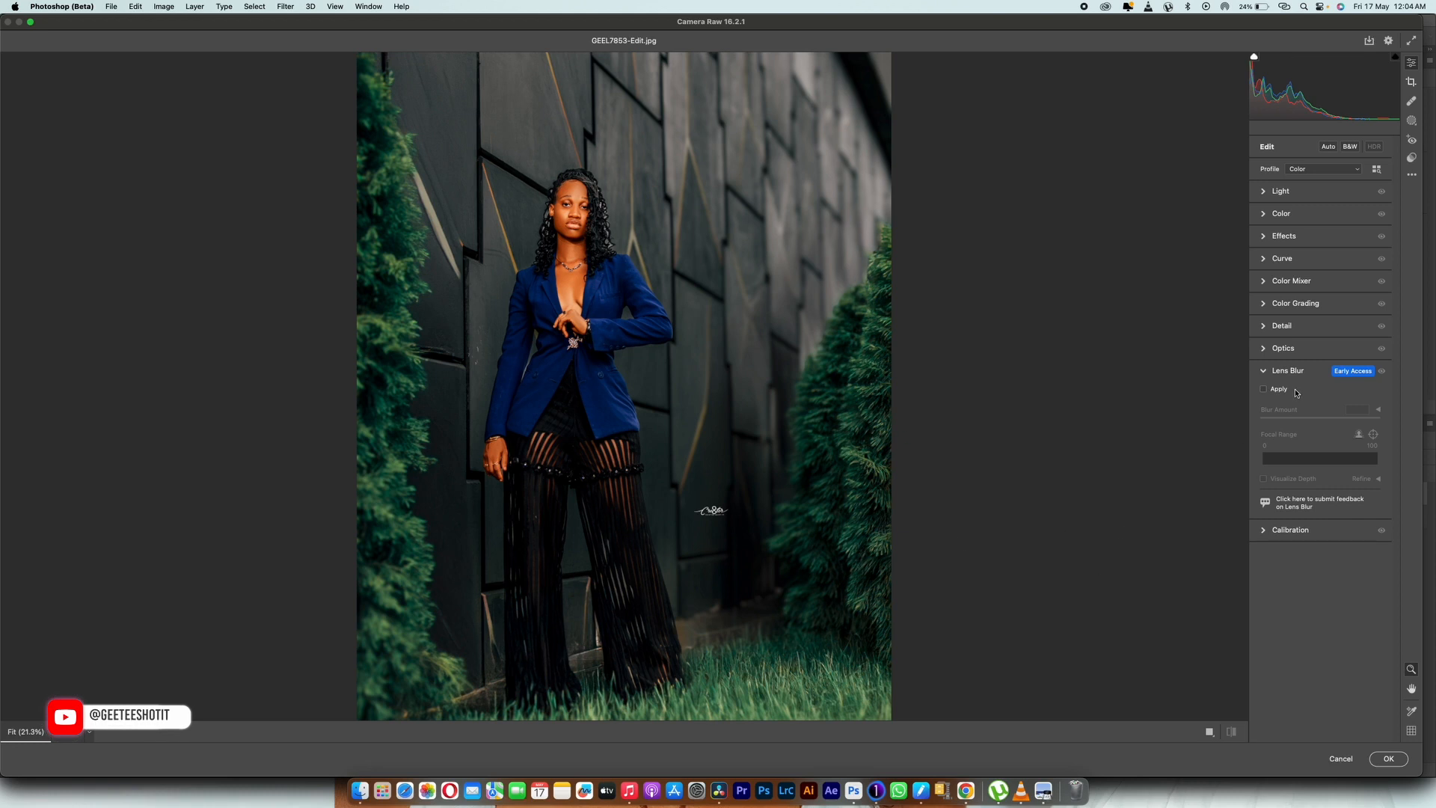
left_click(1269, 389)
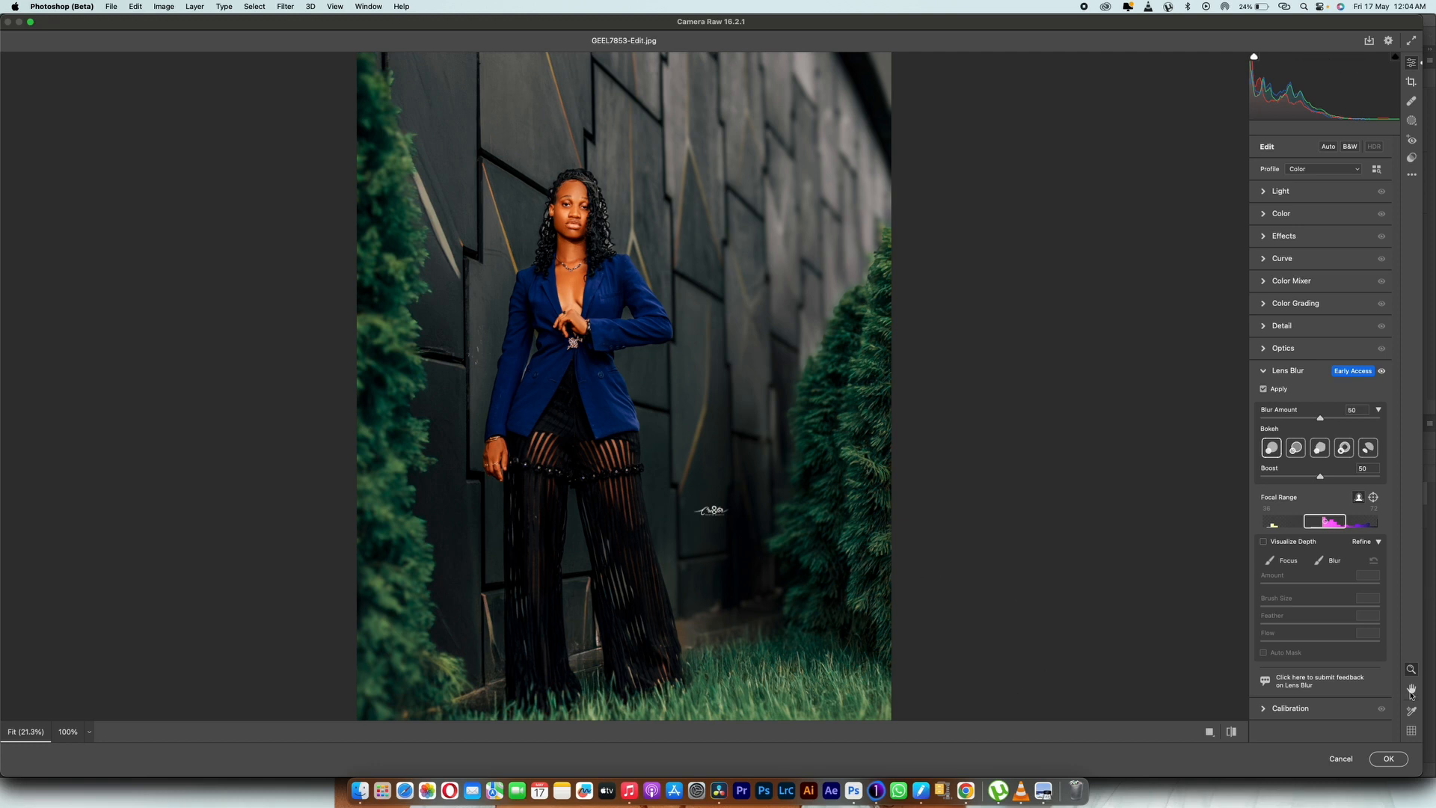
Undo the Lens Blur to inspect the photo without it, and apply it again with the whole image in view.
key("super+z")
key("super+z")
key("super+z")
key("super+z")
key("super+z")
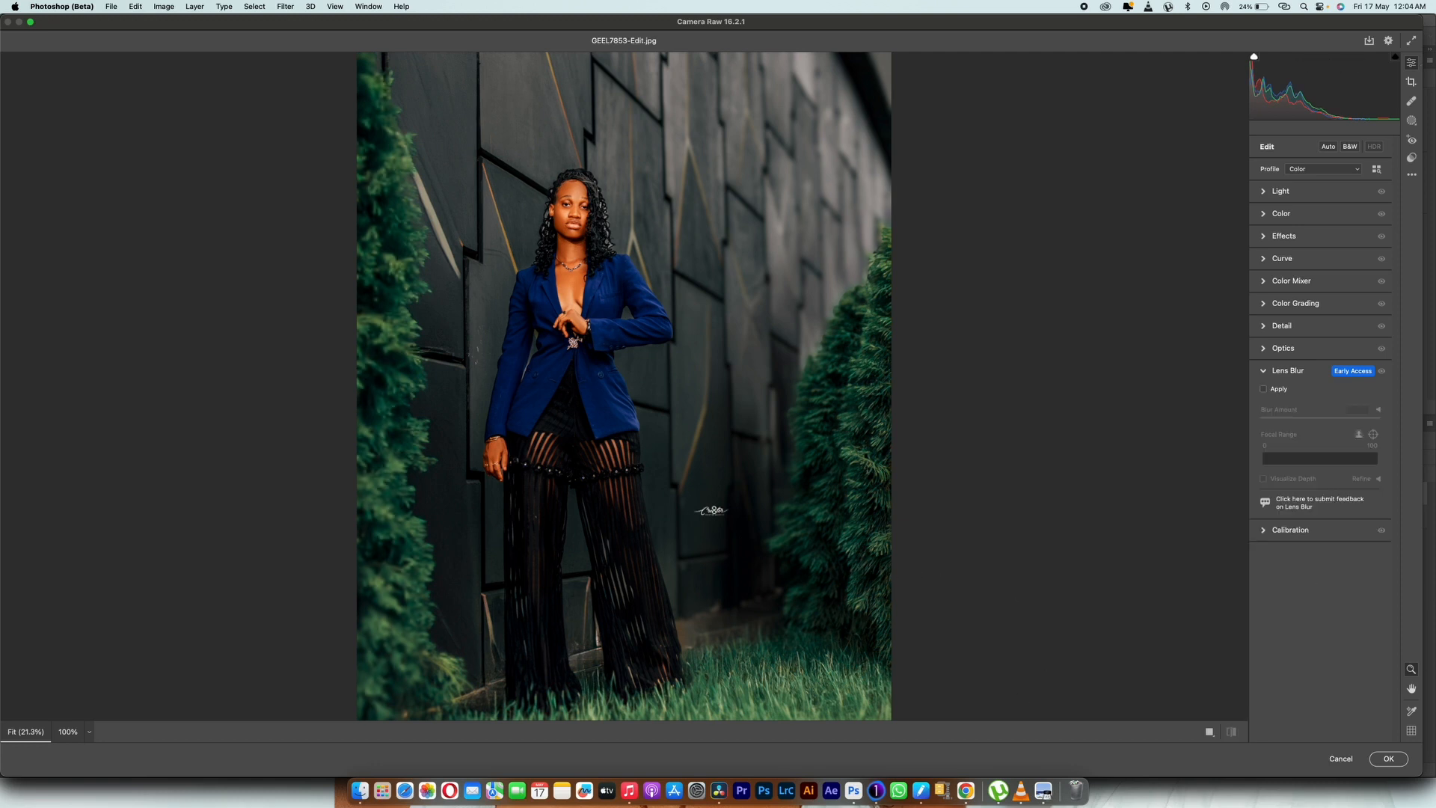
left_click(720, 515)
key("super+shift+z")
key("super+z")
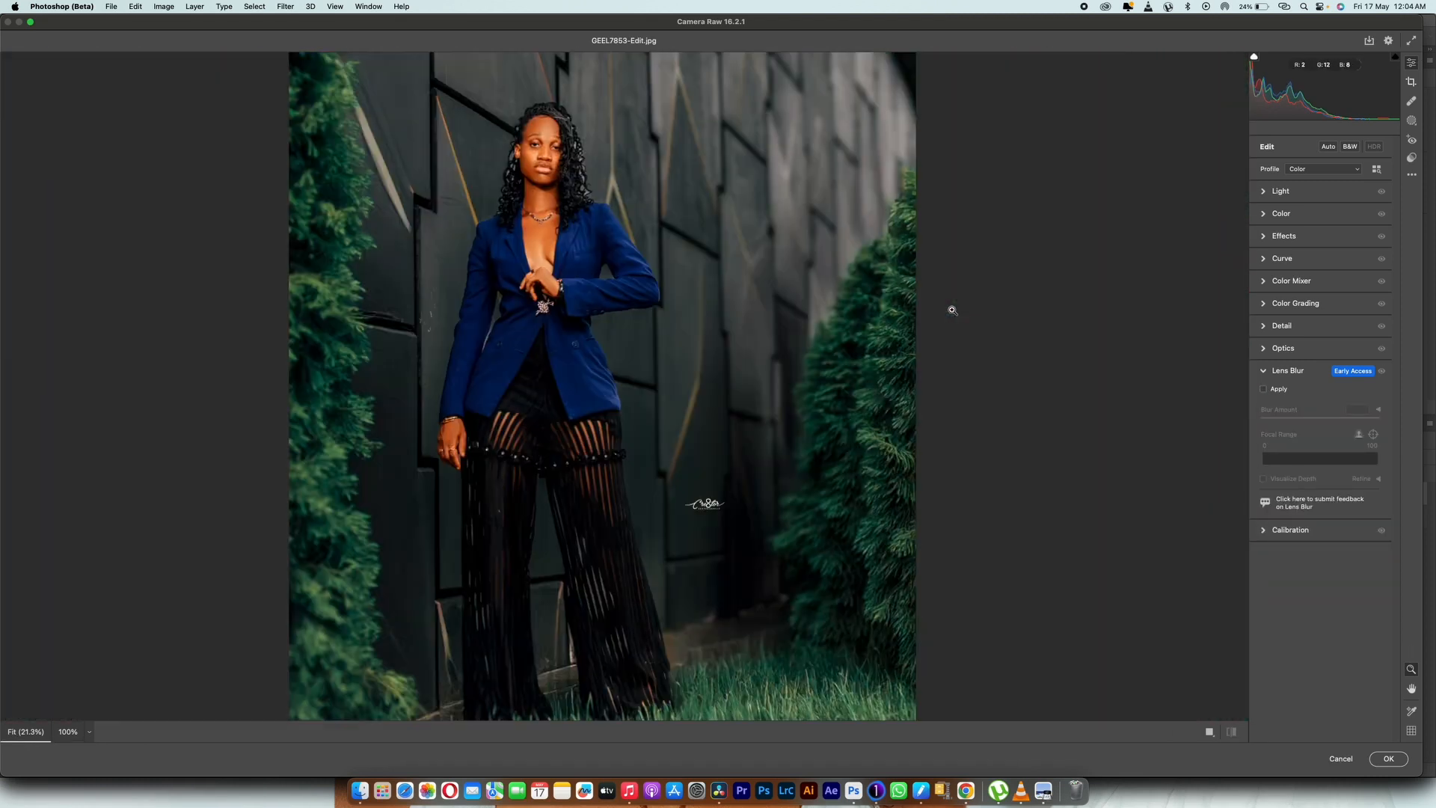
key("super+0")
left_click(1264, 389)
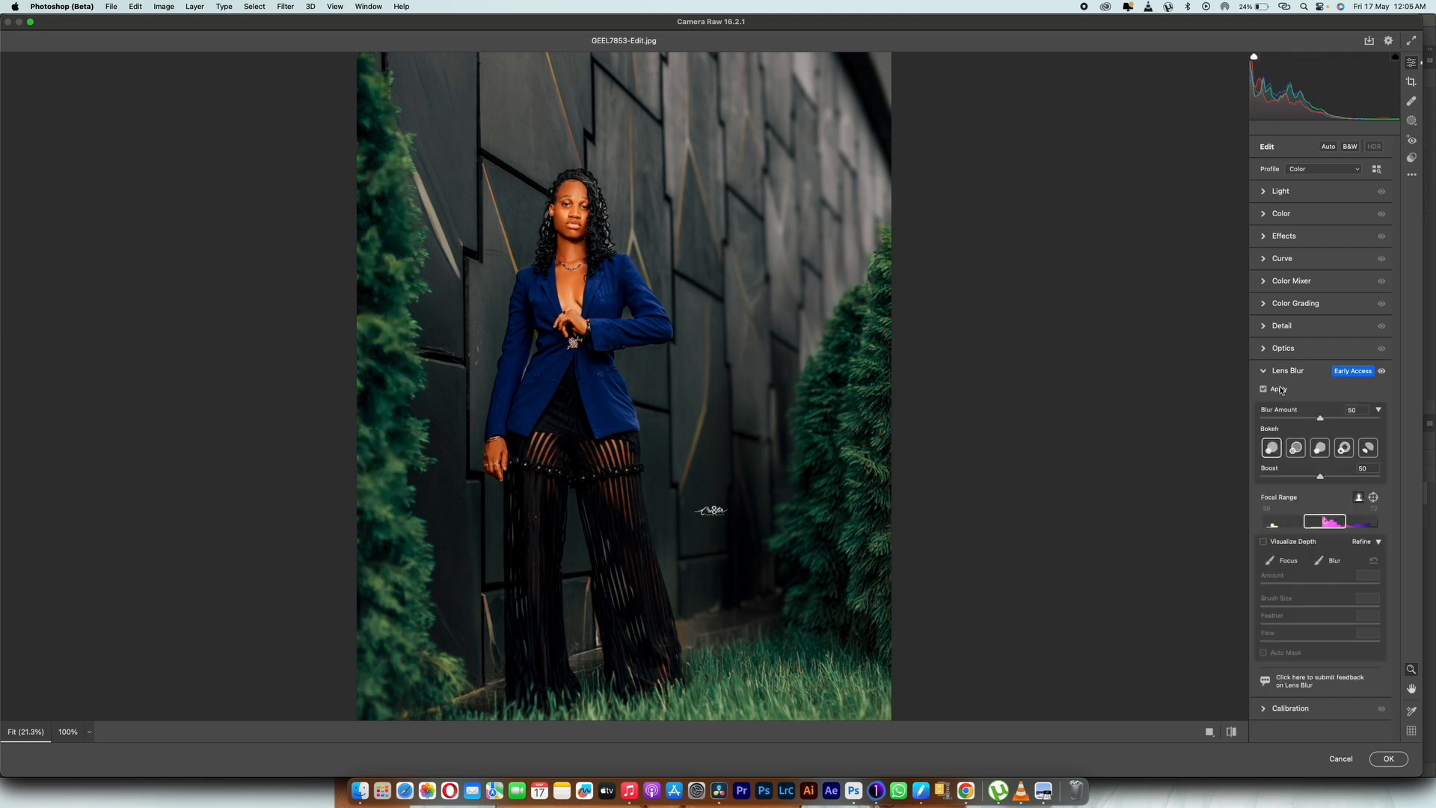
Test the Lens Blur amount at different strengths, including 0, and set it to 25.
left_click_drag(1332, 423, 1349, 423)
double_click(1284, 412)
left_click_drag(1339, 417, 1380, 417)
left_click_drag(1355, 422, 1332, 422)
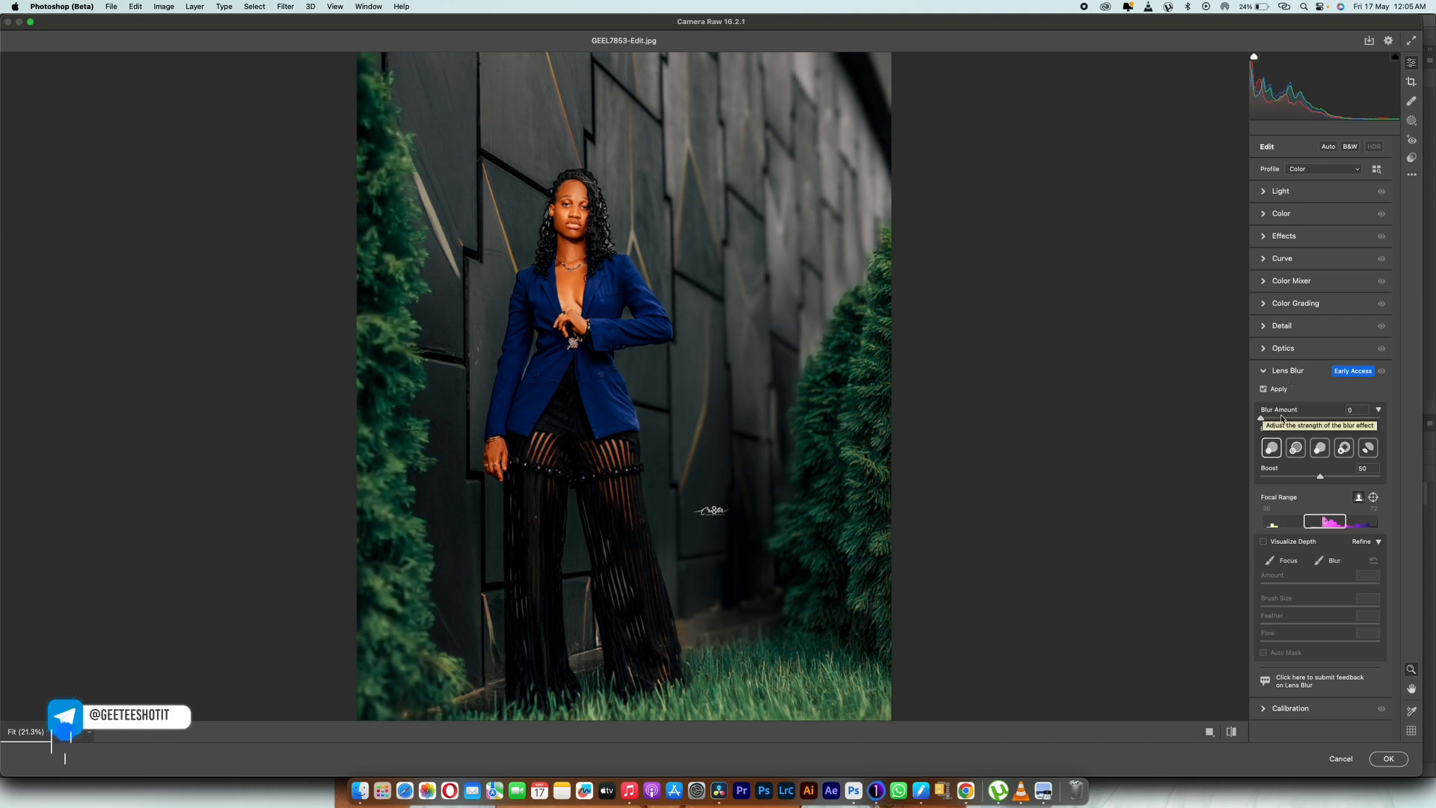
left_click_drag(1275, 420, 1290, 419)
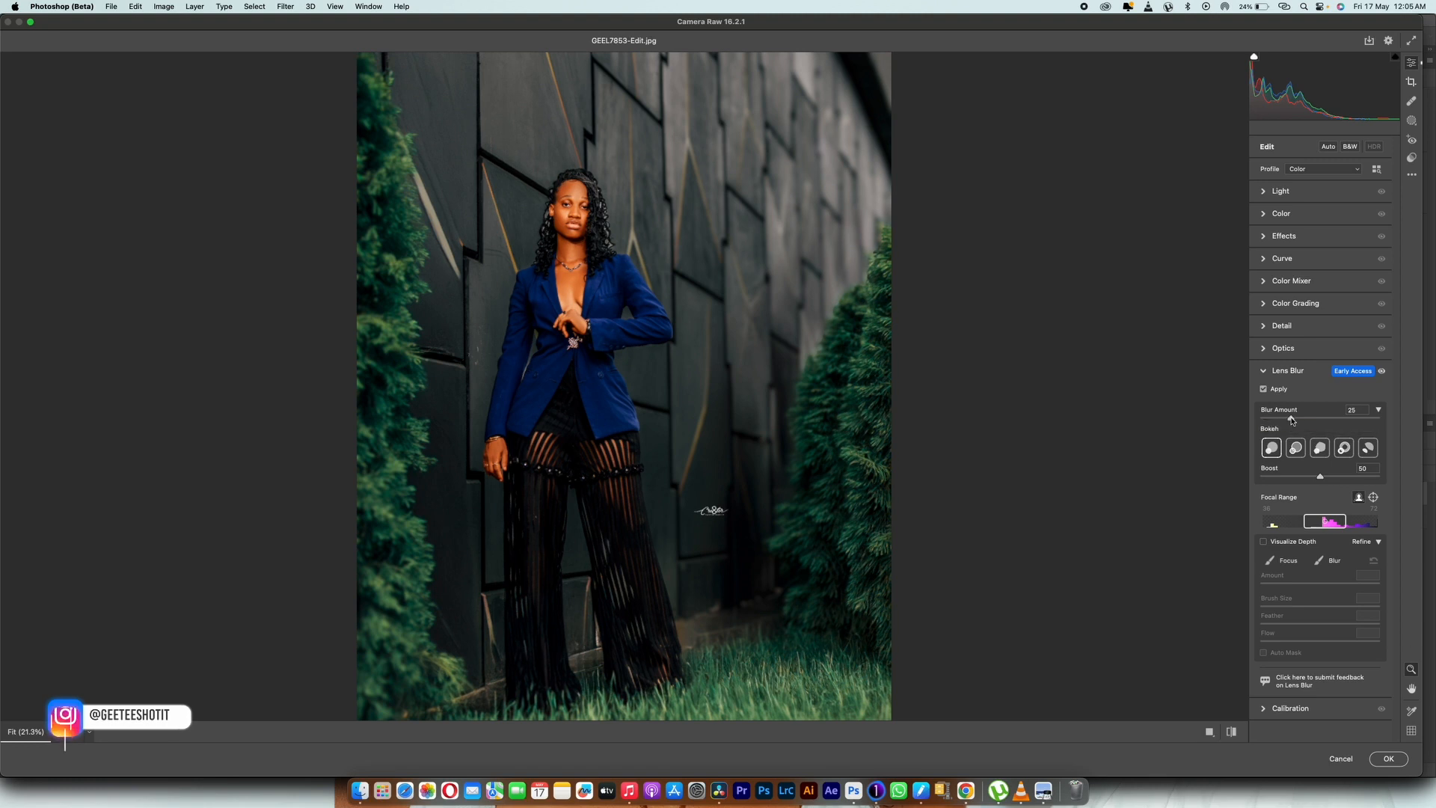